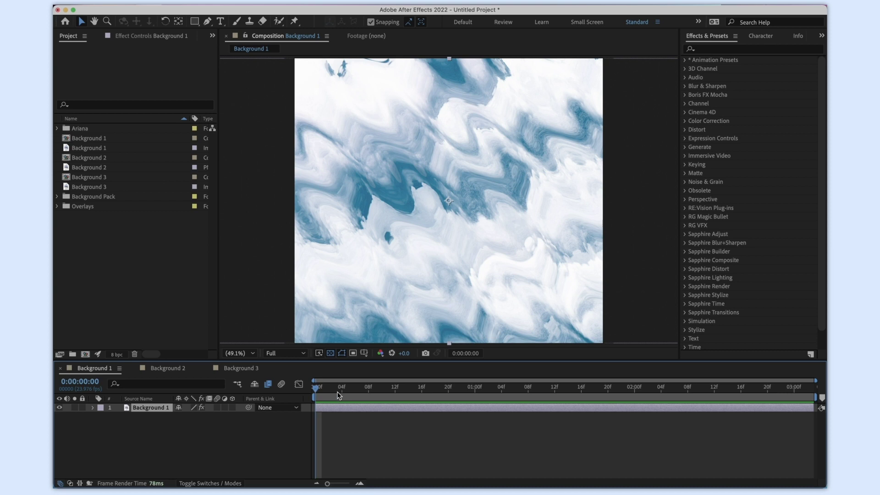
Preview Background 1, then delete the S_WarpWaves2 effect from the cloud layer
{"action": "key", "text": "space"}
{"action": "left_click", "coordinate": [126, 35]}
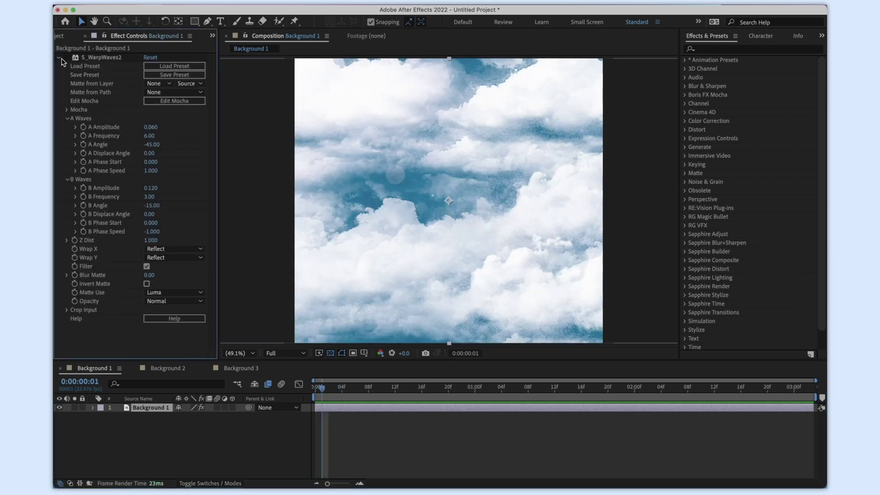
{"action": "left_click", "coordinate": [317, 388]}
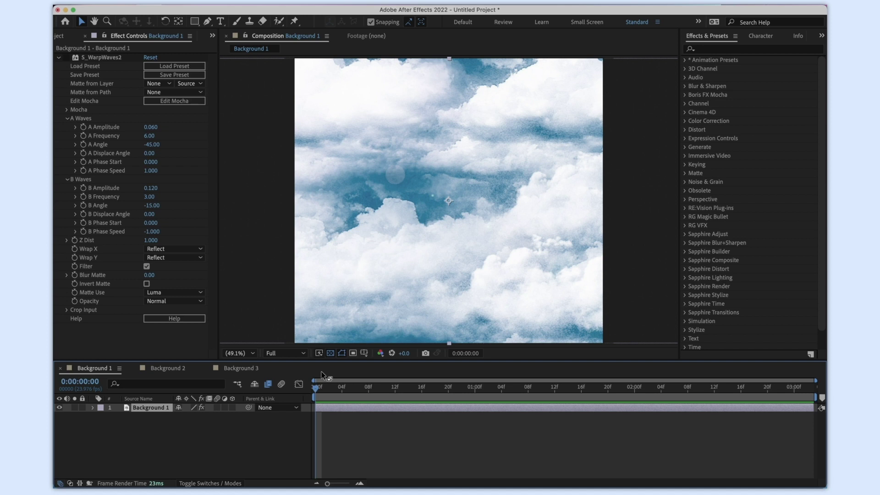
{"action": "left_click_drag", "start_coordinate": [330, 395], "coordinate": [302, 389]}
{"action": "left_click", "coordinate": [99, 59]}
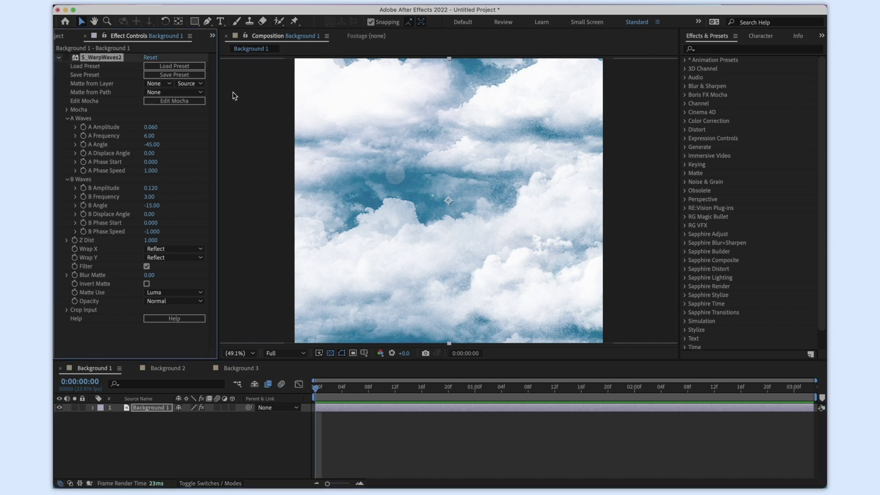
{"action": "key", "text": "Delete"}
Search 'warp', apply S_WarpWaves2 to the clouds, and preview from frame 0
{"action": "left_click", "coordinate": [745, 49]}
{"action": "type", "text": "warp"}
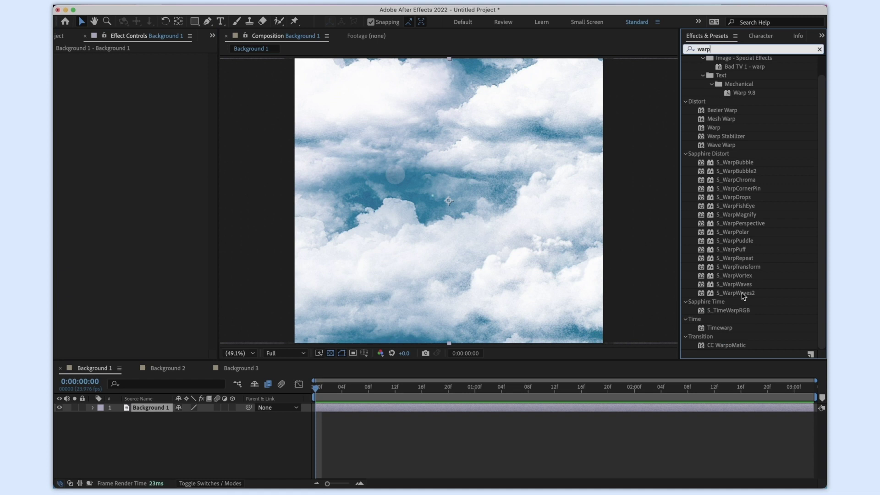
{"action": "double_click", "coordinate": [742, 293]}
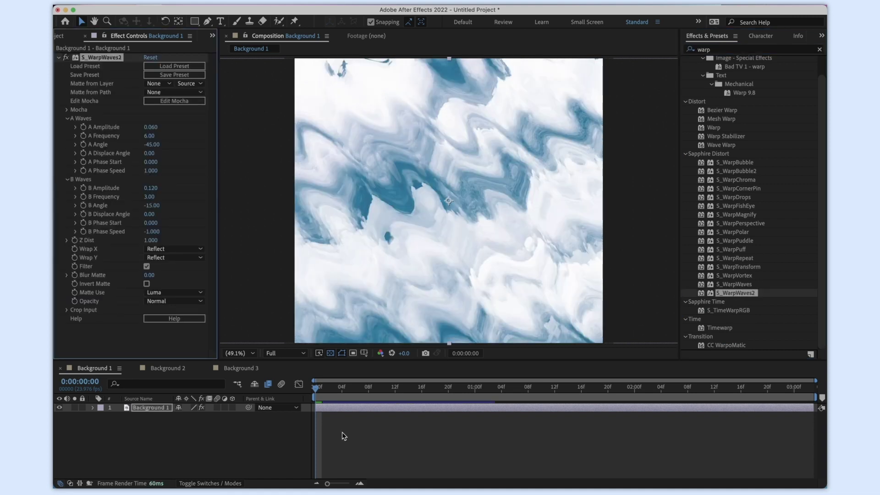
{"action": "key", "text": "space"}
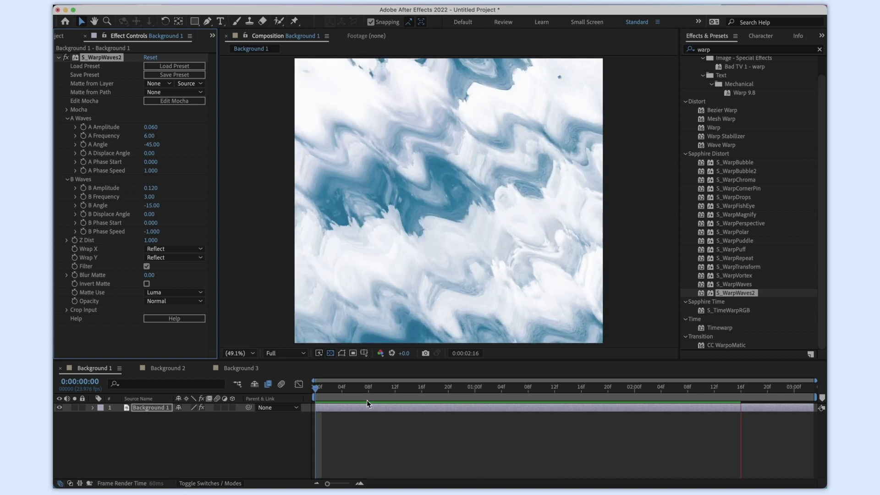
{"action": "left_click_drag", "start_coordinate": [354, 395], "coordinate": [312, 389]}
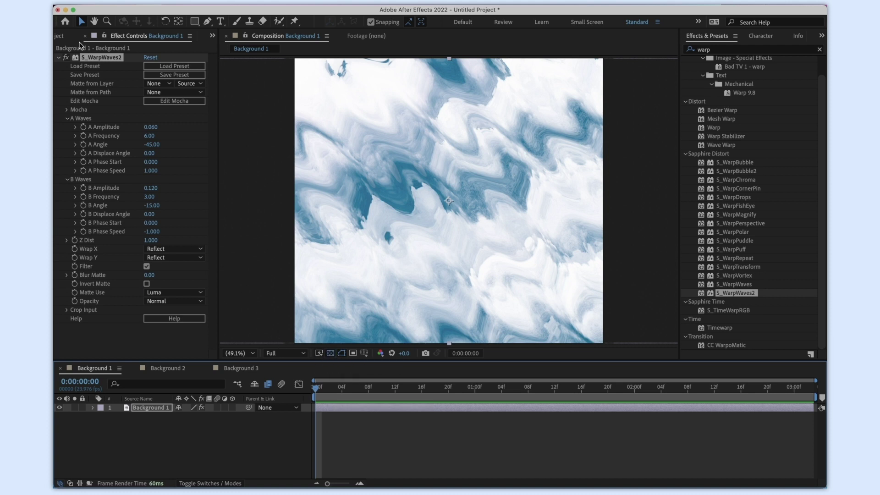
With the warp off, keyframe Scale from 209.6% at frame 0 to 227.6% at 3:02
{"action": "left_click", "coordinate": [66, 57]}
{"action": "key", "text": "s"}
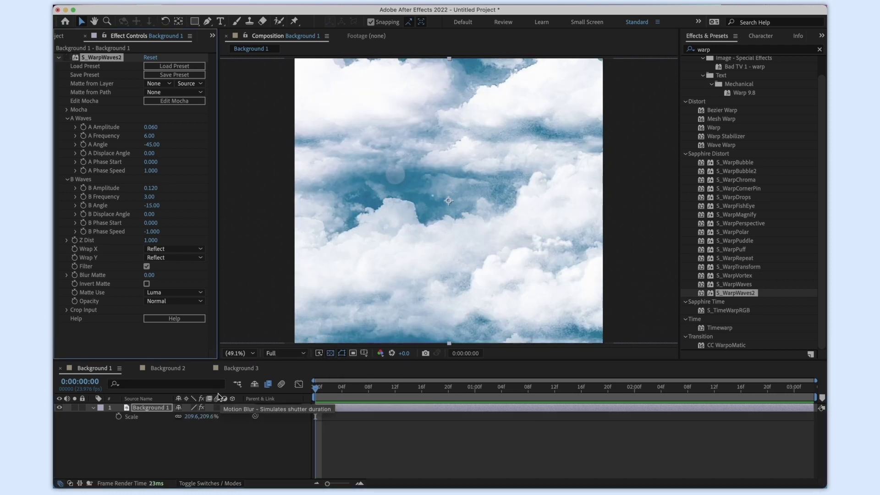
{"action": "left_click", "coordinate": [118, 416]}
{"action": "left_click_drag", "start_coordinate": [521, 387], "coordinate": [807, 388]}
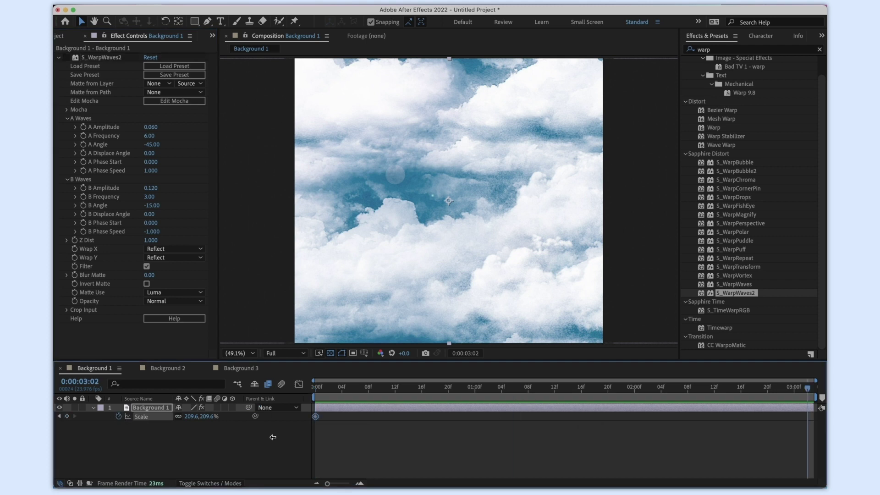
{"action": "left_click_drag", "start_coordinate": [208, 416], "coordinate": [265, 408]}
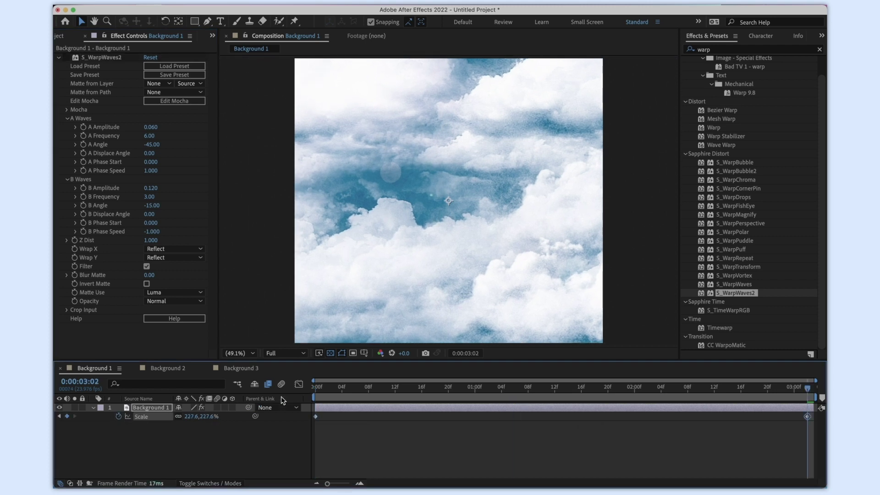
{"action": "key", "text": "Home"}
{"action": "key", "text": "space"}
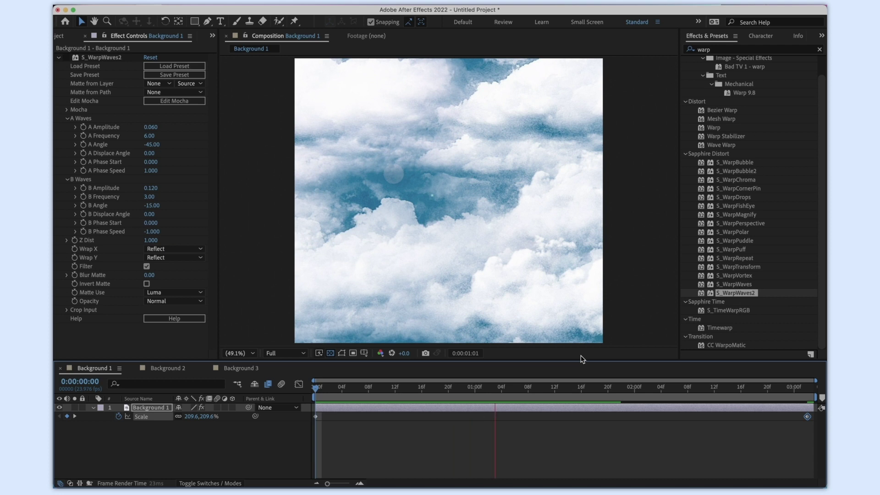
{"action": "key", "text": "space"}
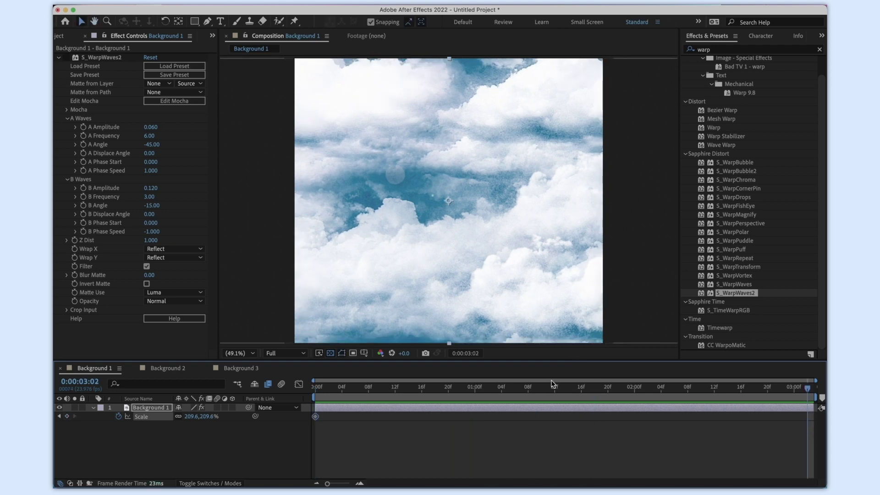
{"action": "left_click", "coordinate": [347, 402]}
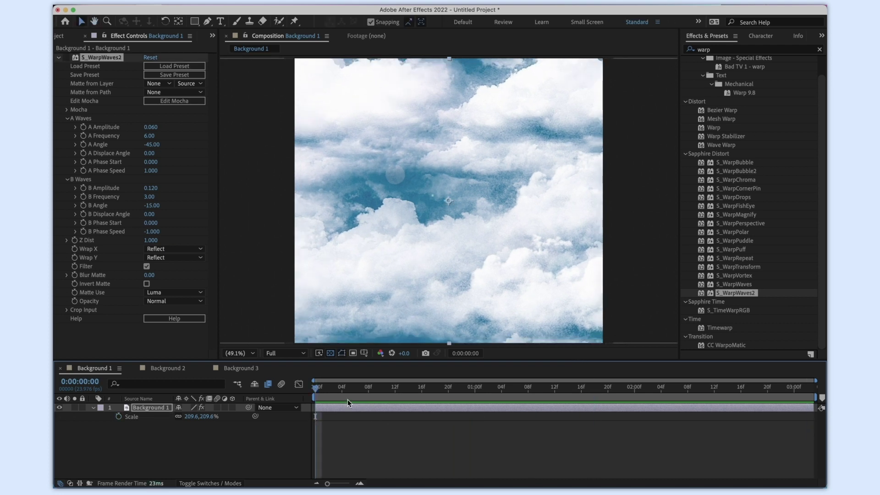
Re-enable S_WarpWaves2 and lower A and B Amplitude to 0.010
{"action": "left_click", "coordinate": [66, 58]}
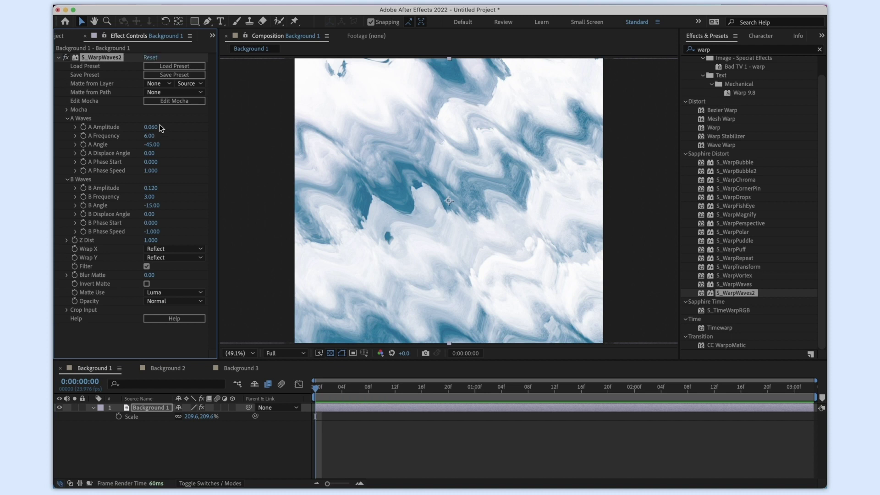
{"action": "key", "text": "space"}
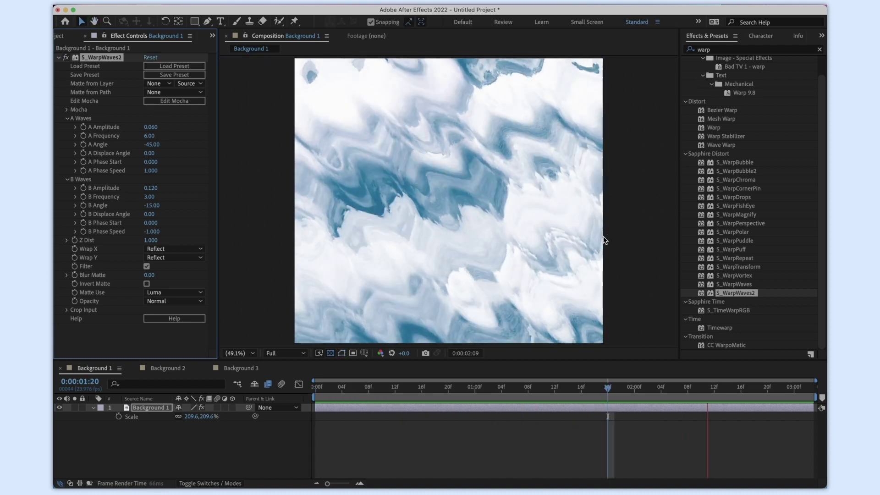
{"action": "key", "text": "space"}
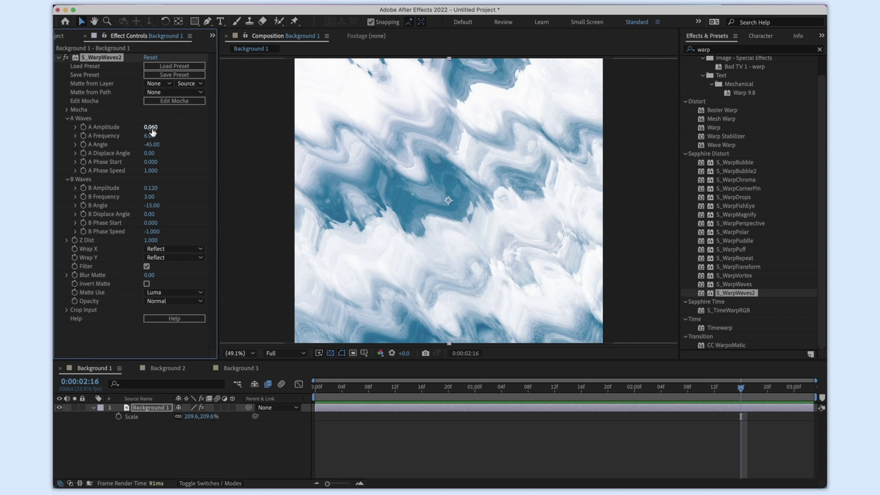
{"action": "left_click_drag", "start_coordinate": [151, 128], "coordinate": [146, 138]}
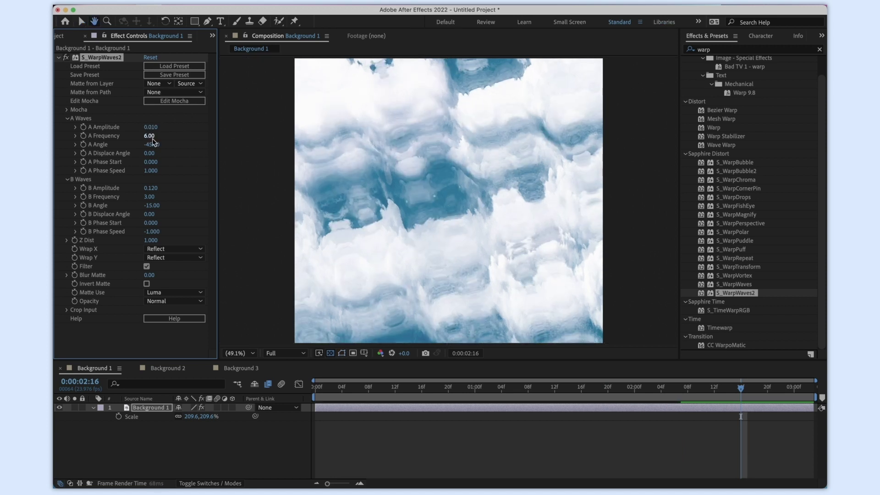
{"action": "key", "text": "space"}
{"action": "key", "text": "space"}
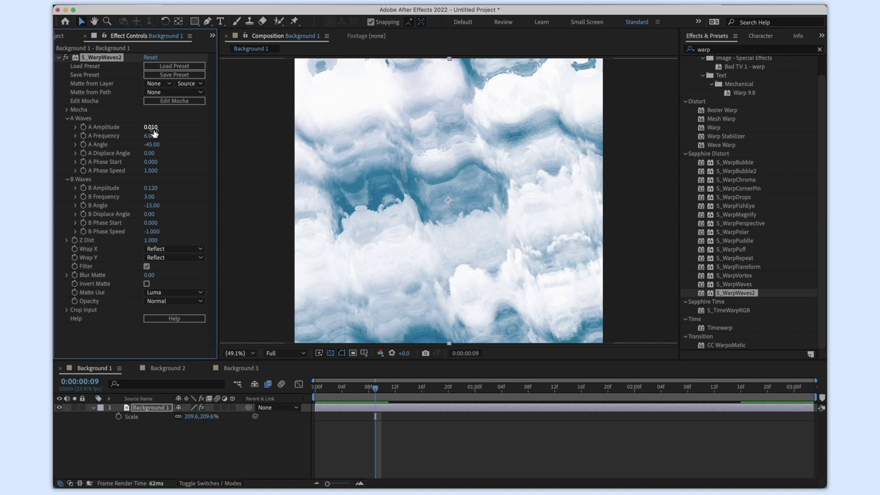
{"action": "left_click_drag", "start_coordinate": [146, 188], "coordinate": [141, 188]}
{"action": "key", "text": "space"}
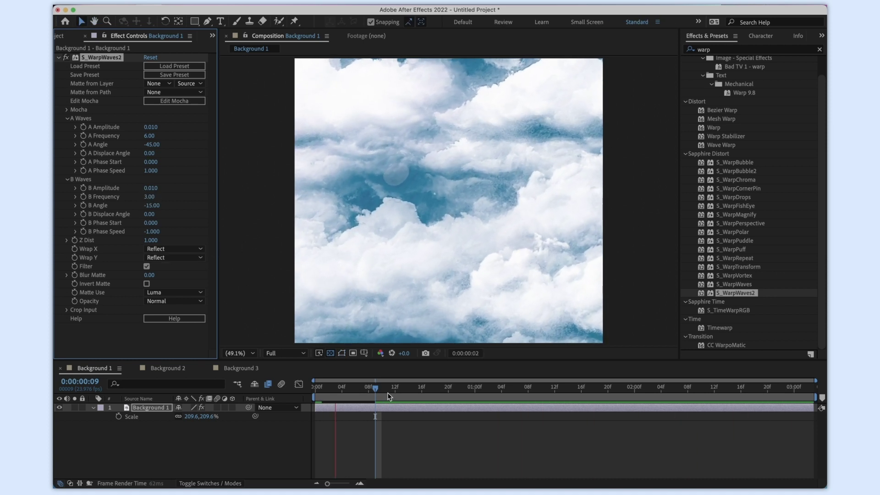
{"action": "key", "text": "space"}
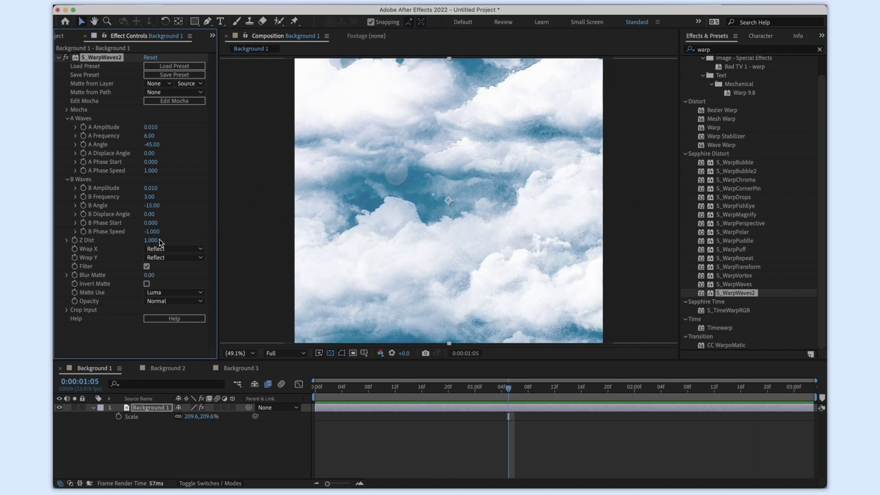
Slow A Phase Speed to 0.300 and B Phase Speed to -0.300
{"action": "left_click_drag", "start_coordinate": [157, 178], "coordinate": [153, 178]}
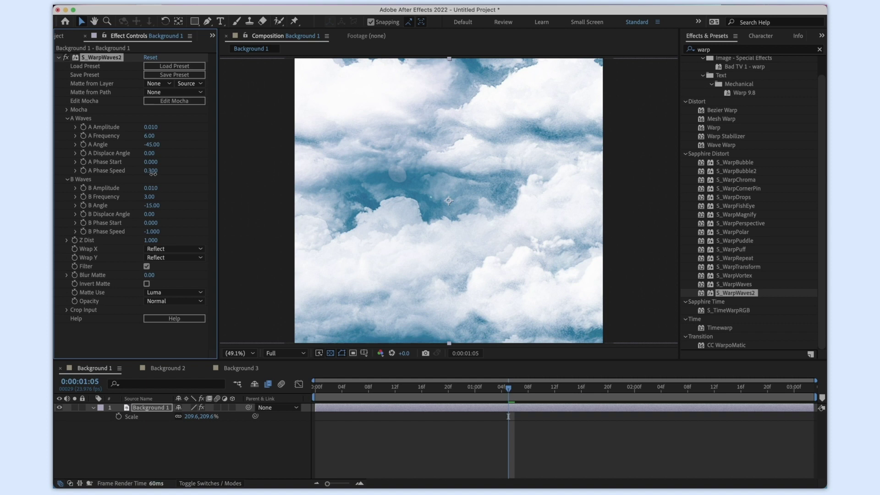
{"action": "key", "text": "space"}
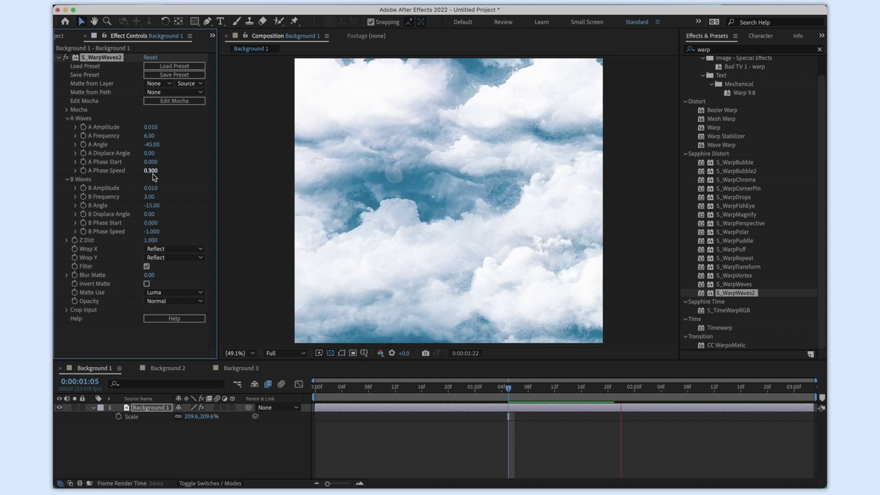
{"action": "key", "text": "space"}
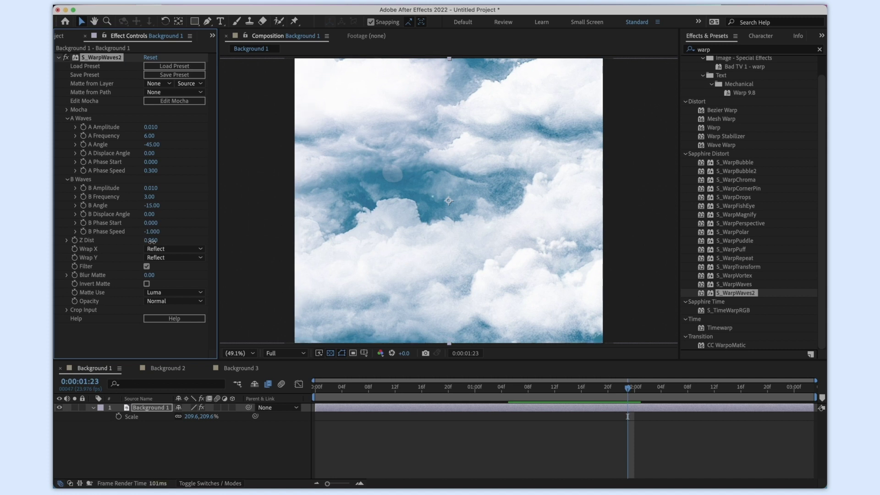
{"action": "left_click_drag", "start_coordinate": [153, 233], "coordinate": [158, 233]}
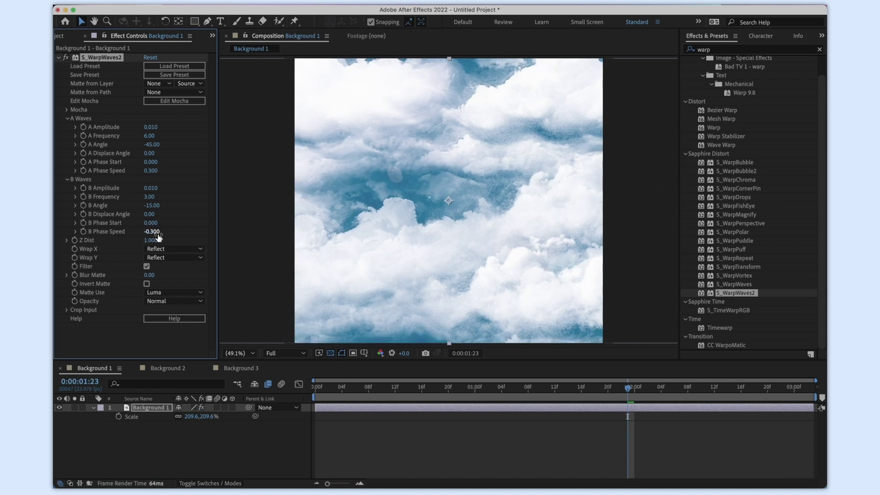
{"action": "key", "text": "space"}
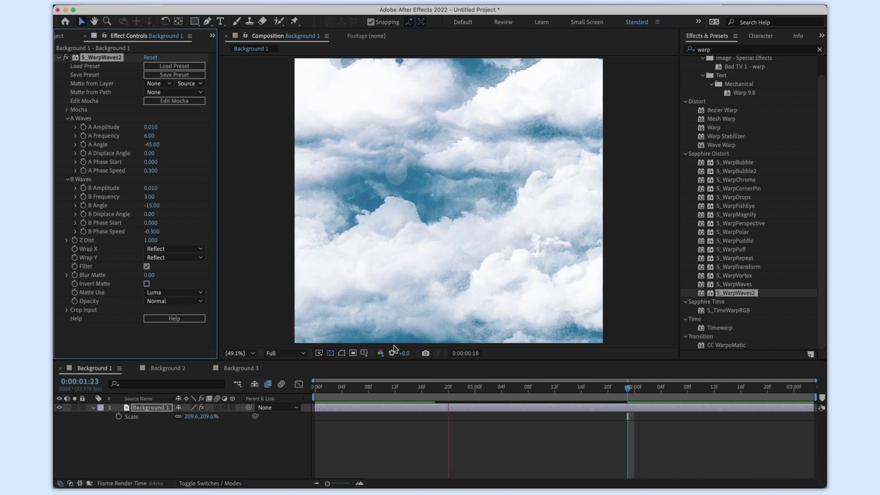
{"action": "key", "text": "space"}
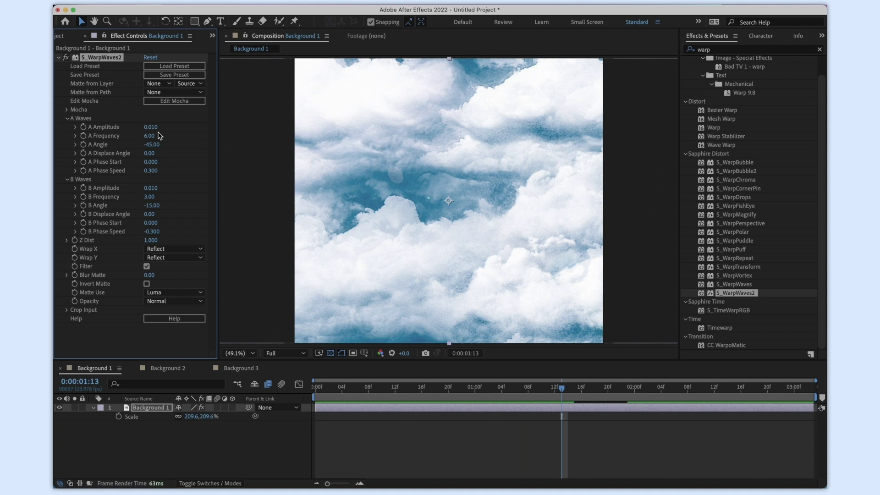
Set A Frequency to 2.00 and preview the calmer warp
{"action": "left_click_drag", "start_coordinate": [155, 142], "coordinate": [170, 138]}
{"action": "key", "text": "space"}
{"action": "left_click_drag", "start_coordinate": [153, 136], "coordinate": [116, 138]}
{"action": "key", "text": "space"}
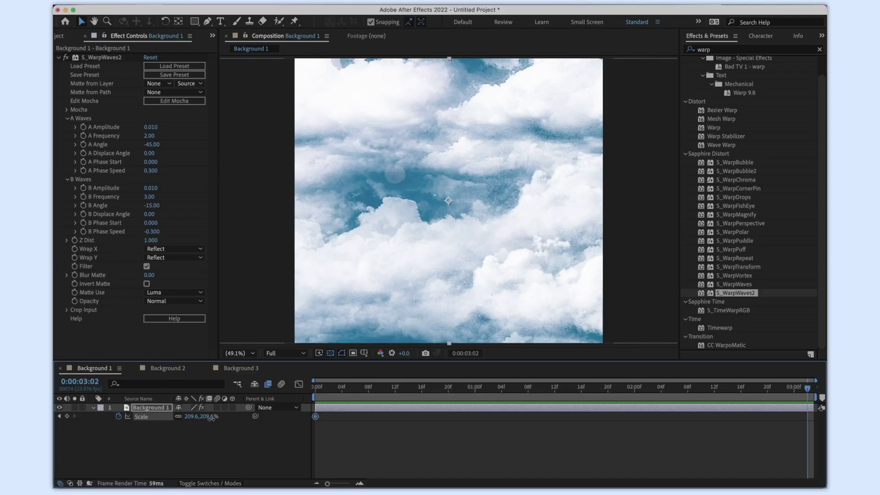
Raise the 3:02 Scale keyframe to 235.6% and preview the zoom from the start
{"action": "left_click_drag", "start_coordinate": [211, 417], "coordinate": [223, 417]}
{"action": "left_click", "coordinate": [311, 388]}
{"action": "key", "text": "space"}
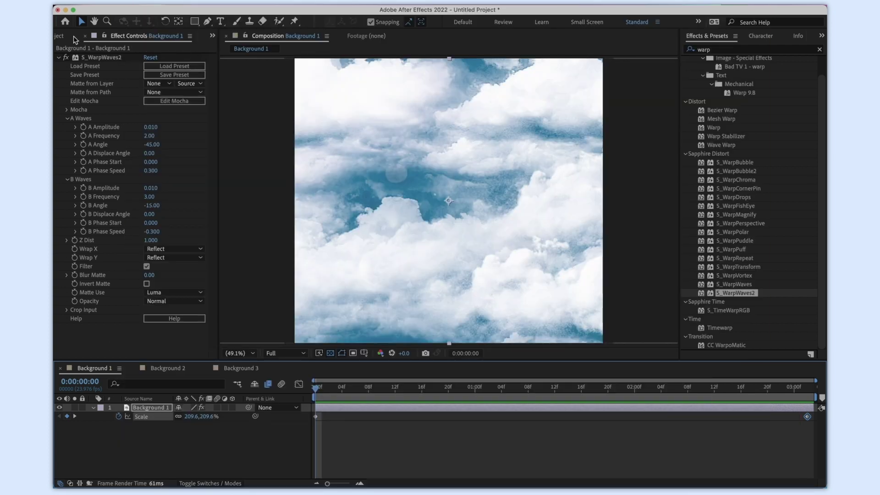
Add NoemieOverlay1.mp4 from the Overlays folder as the top layer of Background 1
{"action": "left_click", "coordinate": [74, 37]}
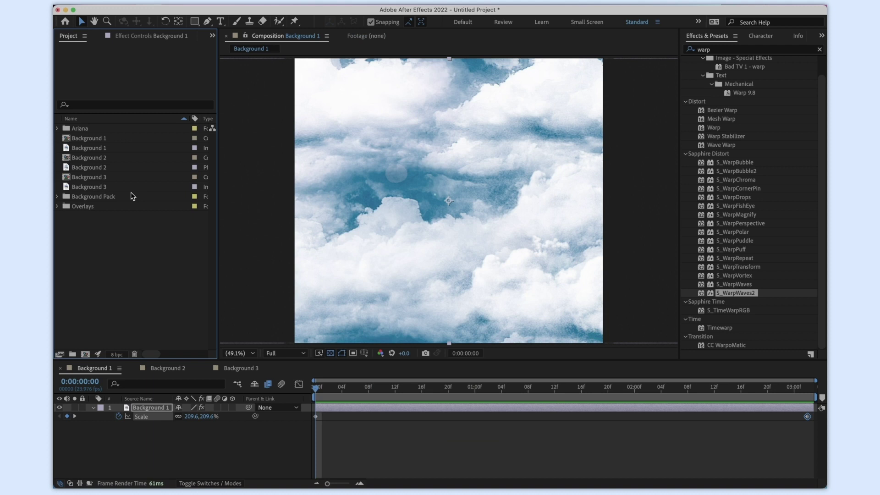
{"action": "left_click", "coordinate": [329, 392]}
{"action": "key", "text": "space"}
{"action": "key", "text": "space"}
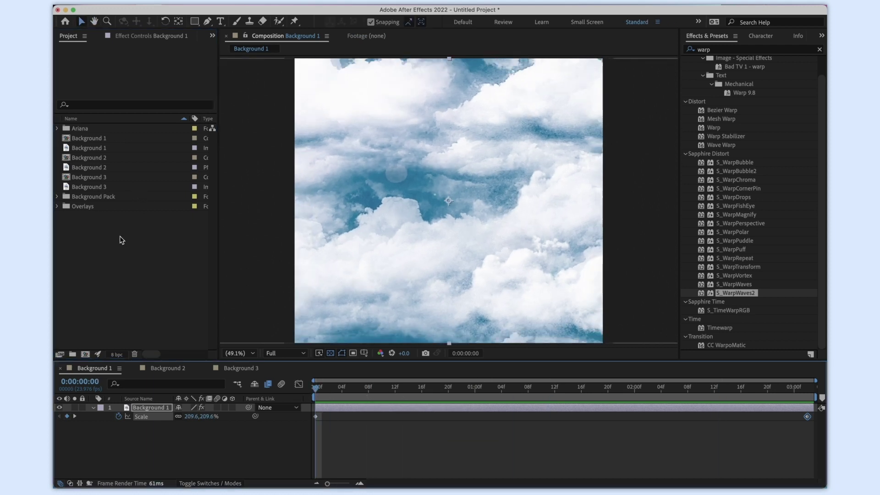
{"action": "left_click", "coordinate": [57, 206]}
{"action": "left_click", "coordinate": [110, 255]}
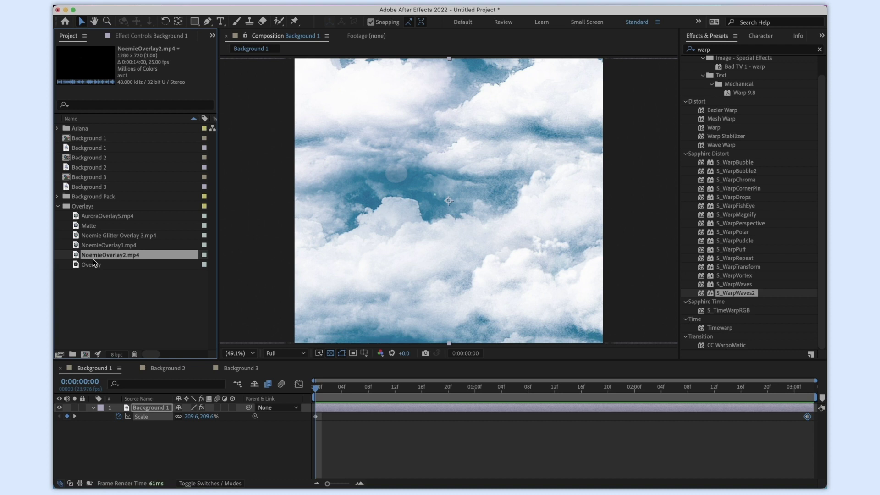
{"action": "left_click", "coordinate": [111, 245]}
{"action": "left_click_drag", "start_coordinate": [155, 369], "coordinate": [158, 405]}
{"action": "key", "text": "space"}
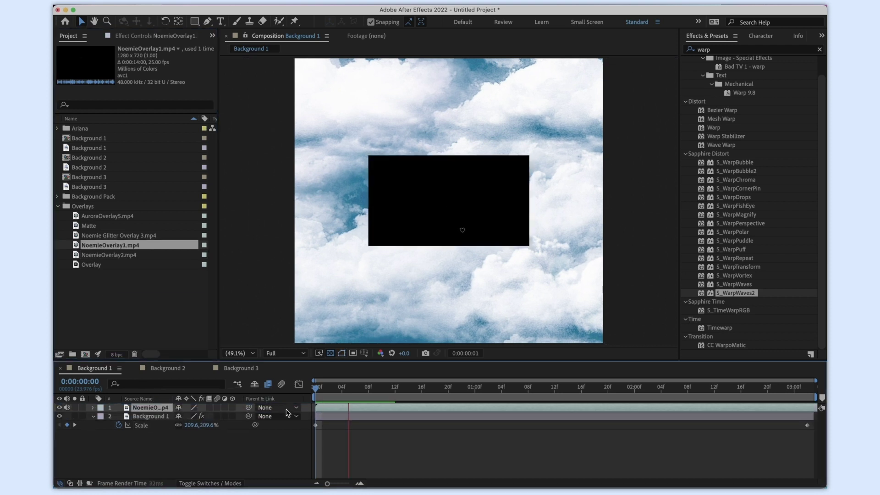
Apply Transform > Fit to Comp Height to the overlay and preview from the start
{"action": "right_click", "coordinate": [329, 407]}
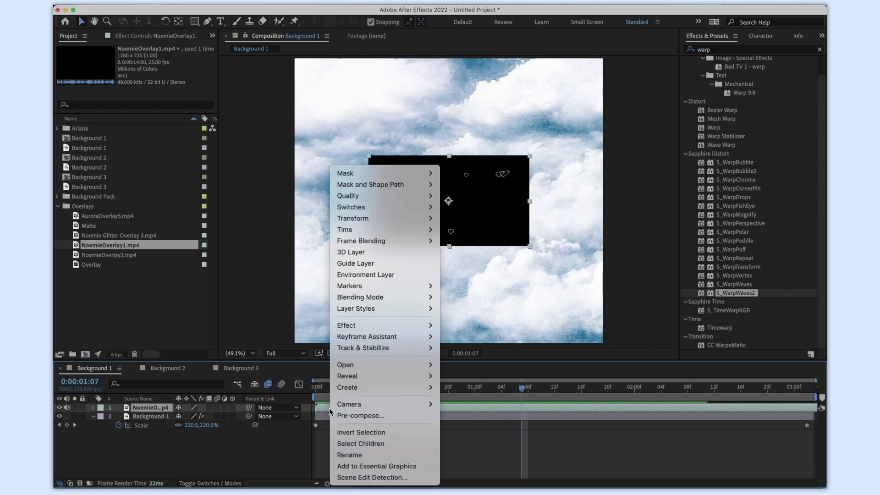
{"action": "mouse_move", "coordinate": [409, 231]}
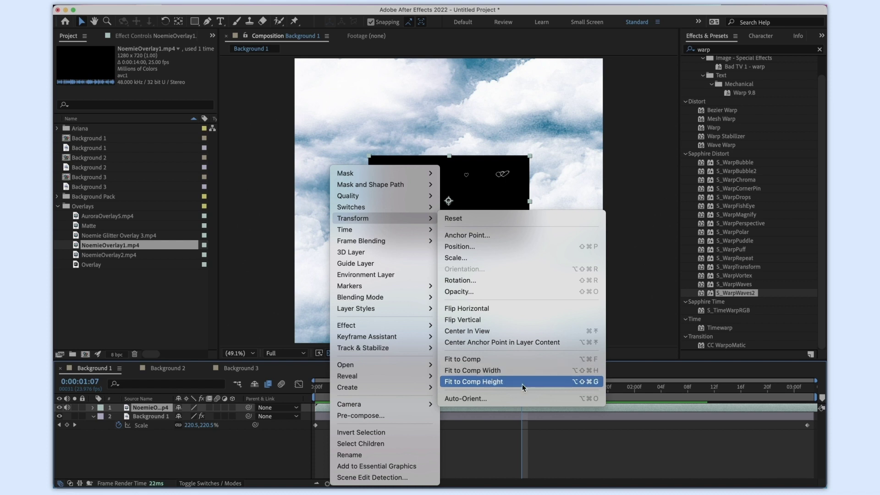
{"action": "left_click", "coordinate": [522, 384]}
{"action": "key", "text": "Home"}
{"action": "key", "text": "space"}
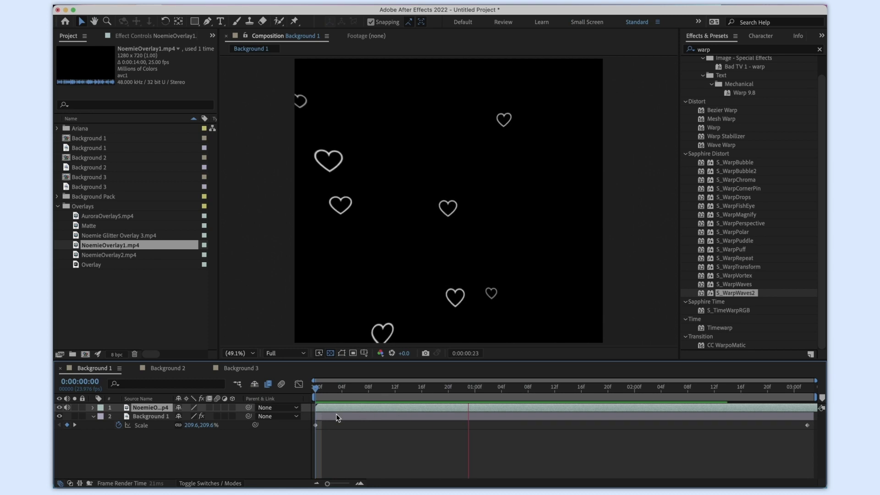
Set NoemieOverlay1.mp4's blend mode to Screen, then Add, and check it at frame 23
{"action": "left_click", "coordinate": [207, 482]}
{"action": "left_click", "coordinate": [197, 407]}
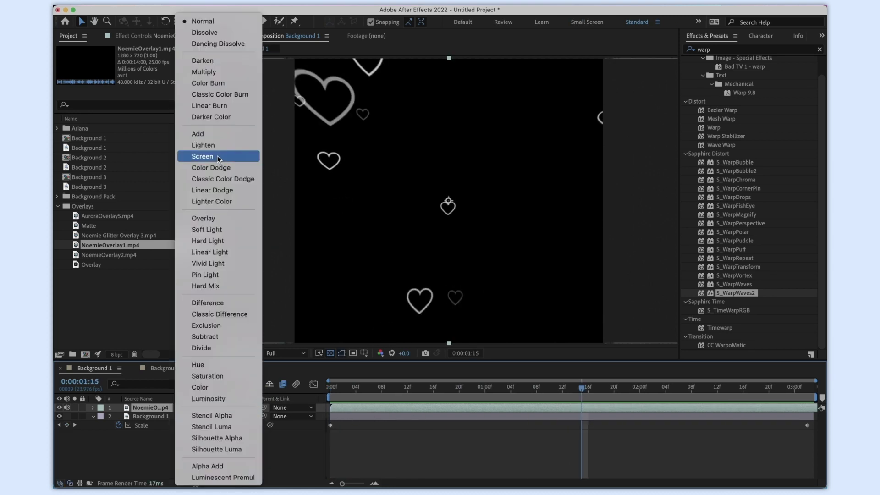
{"action": "left_click", "coordinate": [216, 156]}
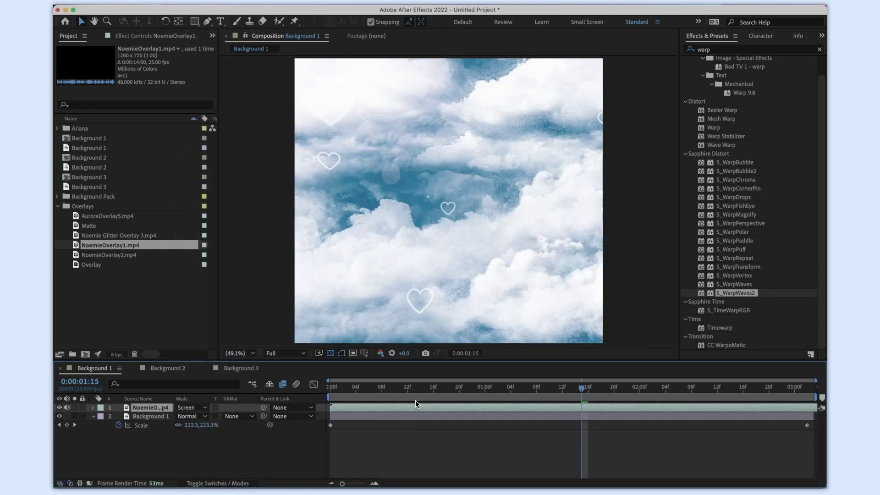
{"action": "key", "text": "space"}
{"action": "left_click", "coordinate": [197, 407]}
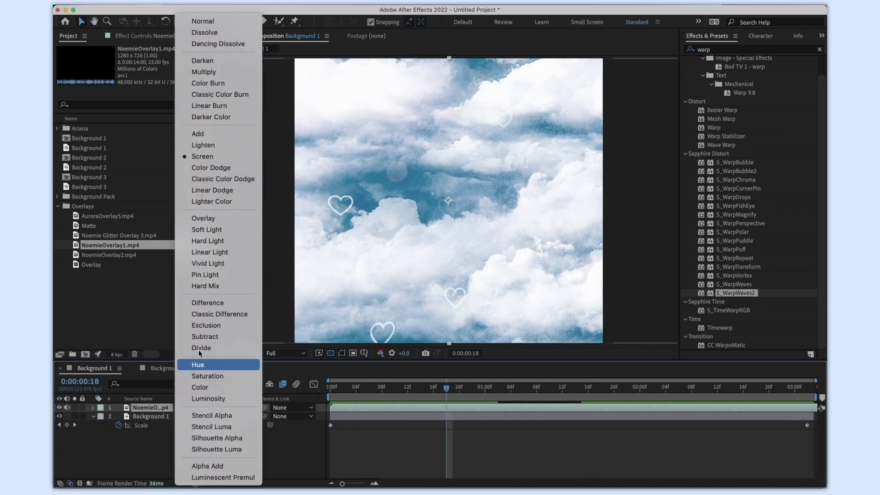
{"action": "left_click", "coordinate": [206, 134]}
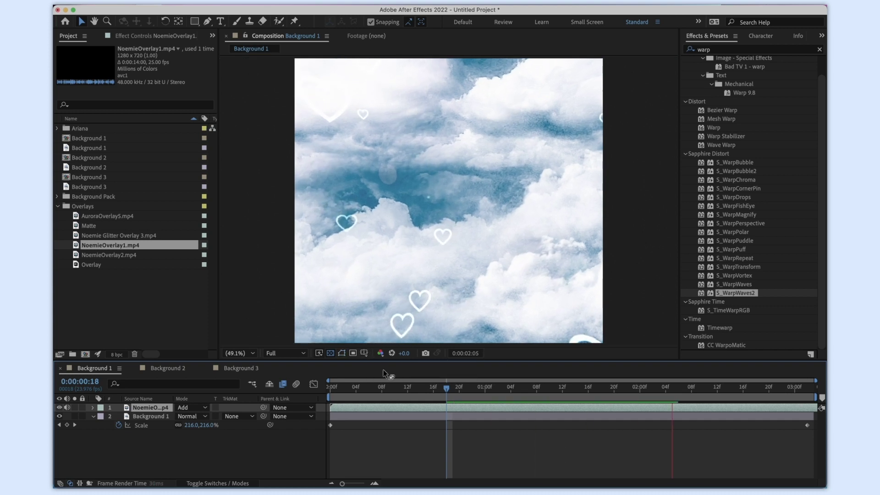
{"action": "left_click", "coordinate": [347, 389]}
{"action": "left_click_drag", "start_coordinate": [347, 389], "coordinate": [478, 390]}
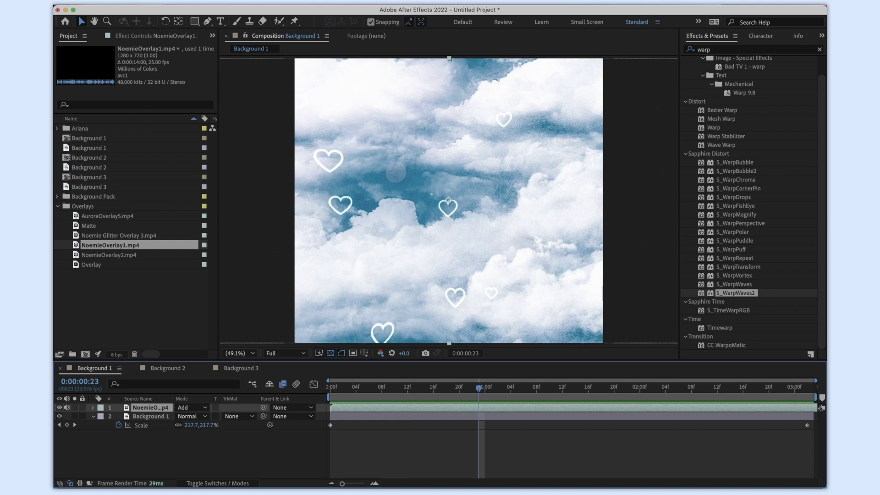
Create a new adjustment layer and apply Optics Compensation to it
{"action": "right_click", "coordinate": [339, 128]}
{"action": "mouse_move", "coordinate": [225, 13]}
{"action": "left_click", "coordinate": [353, 84]}
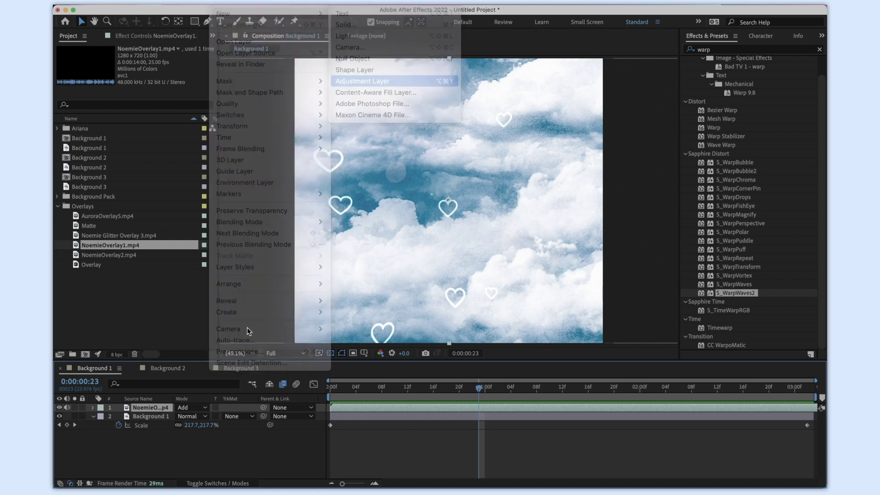
{"action": "left_click", "coordinate": [714, 52]}
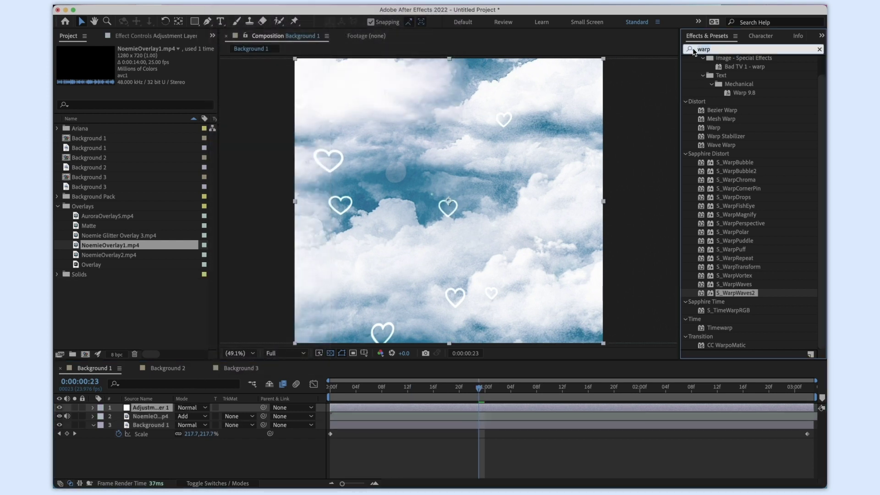
{"action": "key", "text": "super+a"}
{"action": "type", "text": "opti"}
{"action": "double_click", "coordinate": [717, 69]}
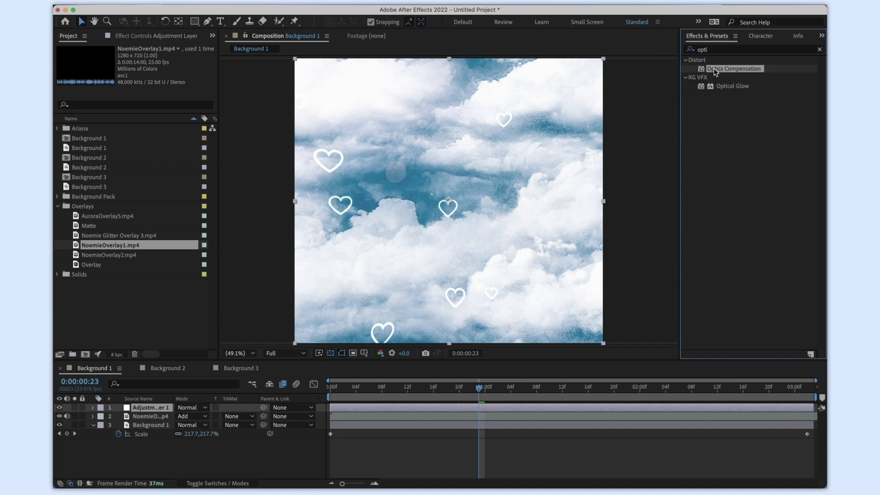
Enable Reverse Lens Distortion and raise Field of View to 61.6
{"action": "left_click", "coordinate": [150, 75]}
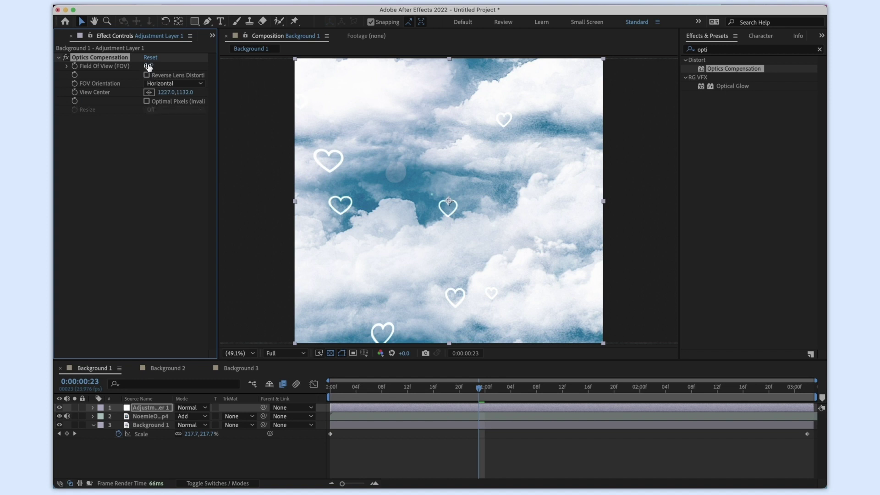
{"action": "left_click_drag", "start_coordinate": [148, 66], "coordinate": [156, 66]}
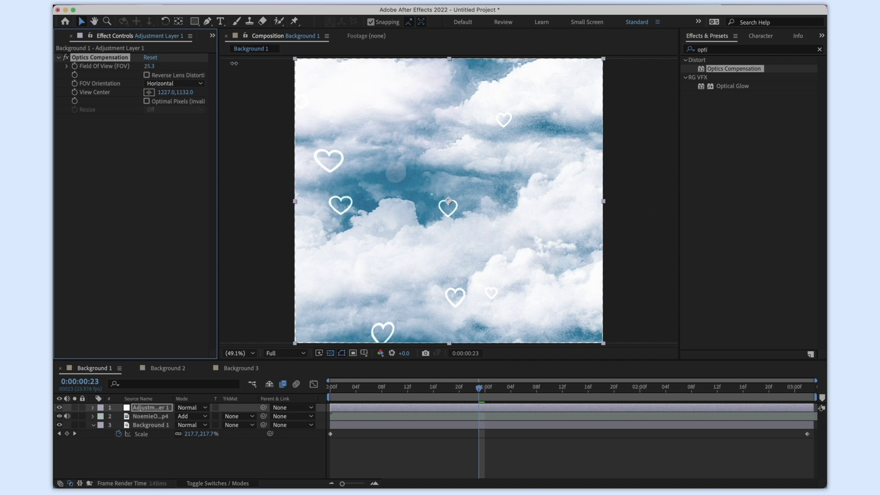
{"action": "left_click_drag", "start_coordinate": [339, 271], "coordinate": [369, 285]}
{"action": "left_click", "coordinate": [330, 353]}
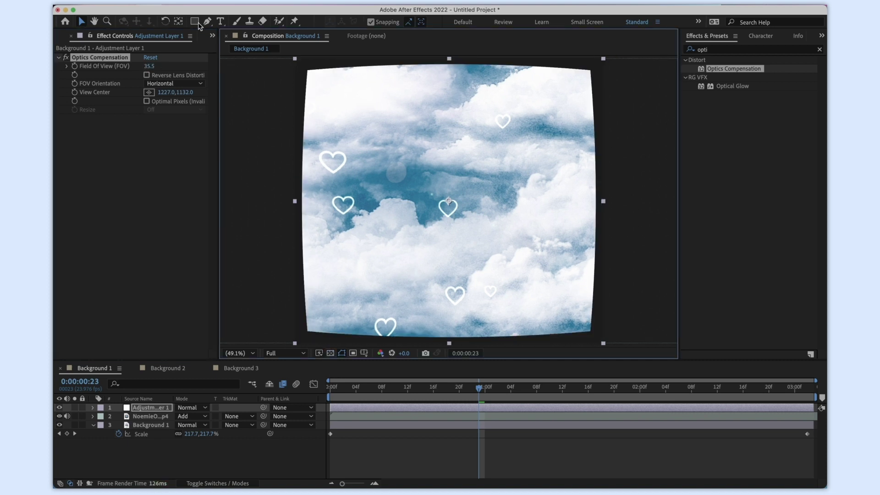
{"action": "left_click", "coordinate": [147, 75]}
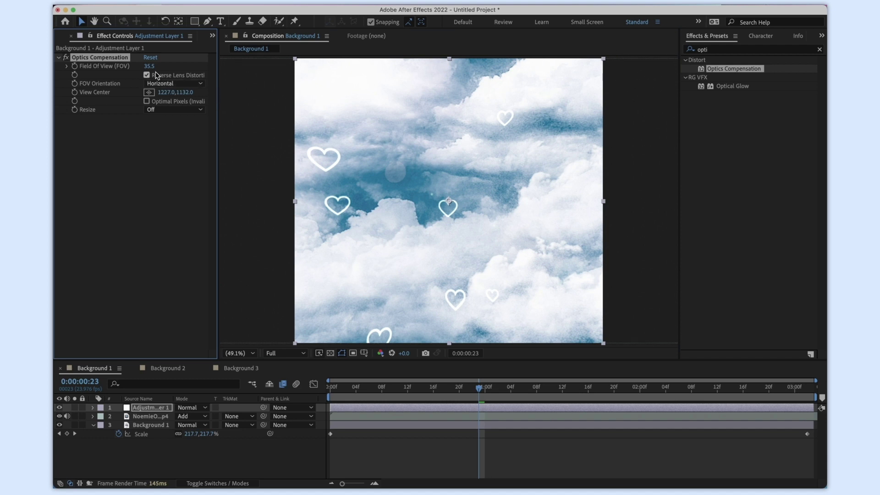
{"action": "left_click_drag", "start_coordinate": [149, 67], "coordinate": [178, 73]}
{"action": "left_click_drag", "start_coordinate": [243, 69], "coordinate": [297, 70]}
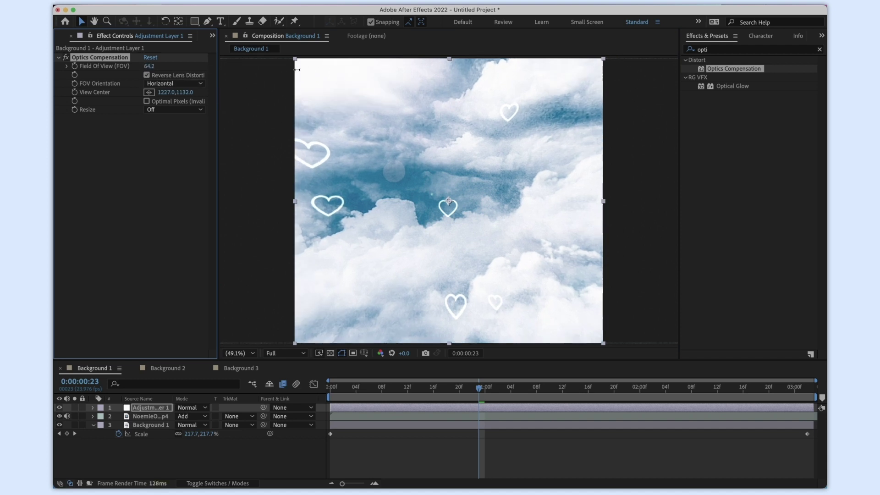
Preview the lens-warped background from the first frame
{"action": "key", "text": "space"}
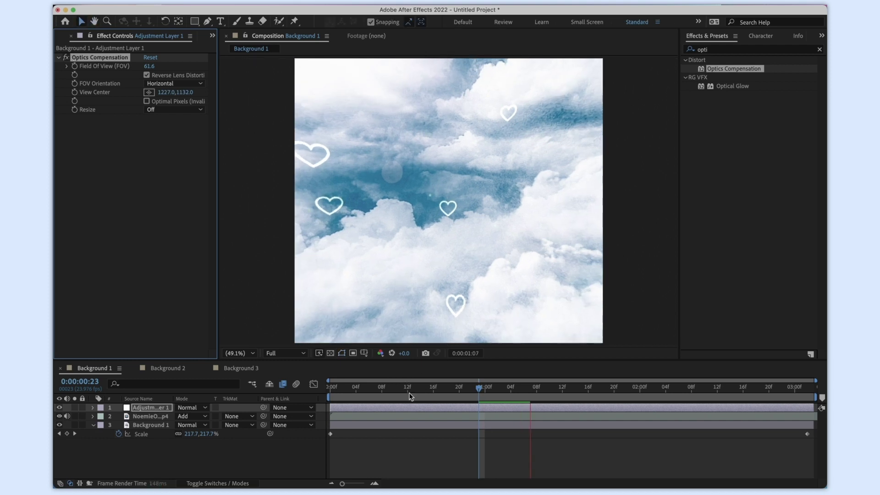
{"action": "left_click", "coordinate": [350, 387]}
{"action": "left_click_drag", "start_coordinate": [350, 387], "coordinate": [342, 387]}
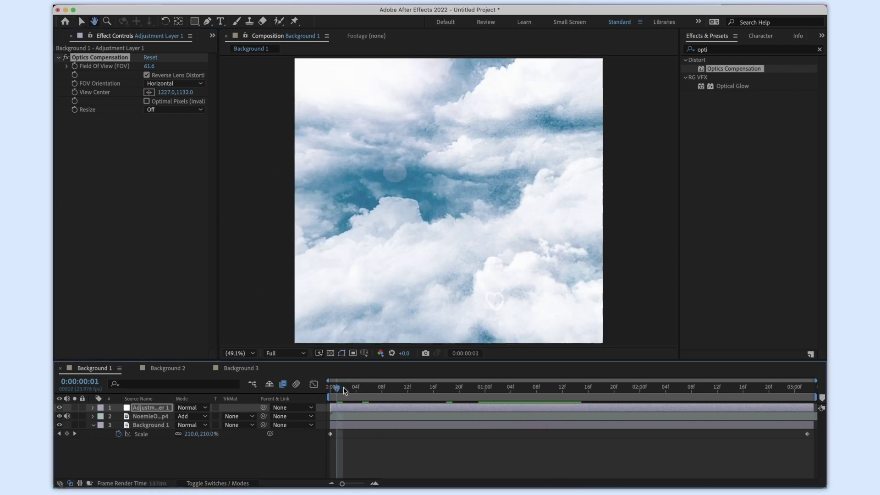
{"action": "key", "text": "space"}
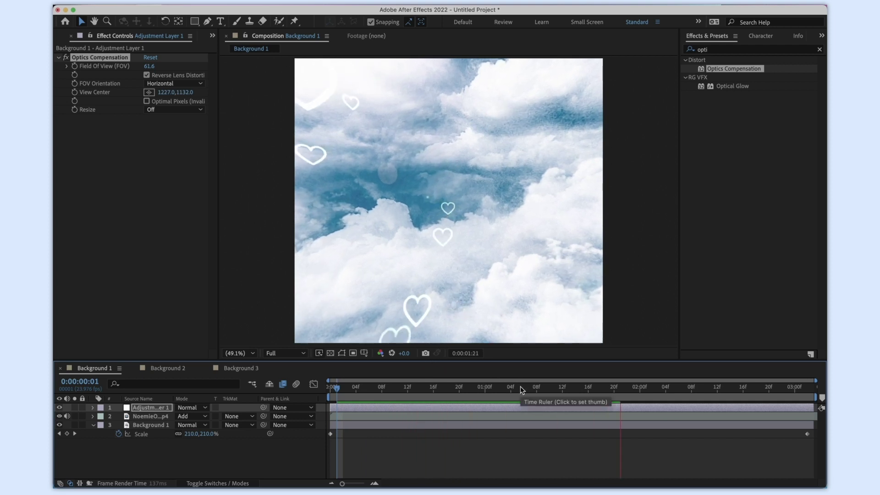
{"action": "key", "text": "space"}
{"action": "key", "text": "Home"}
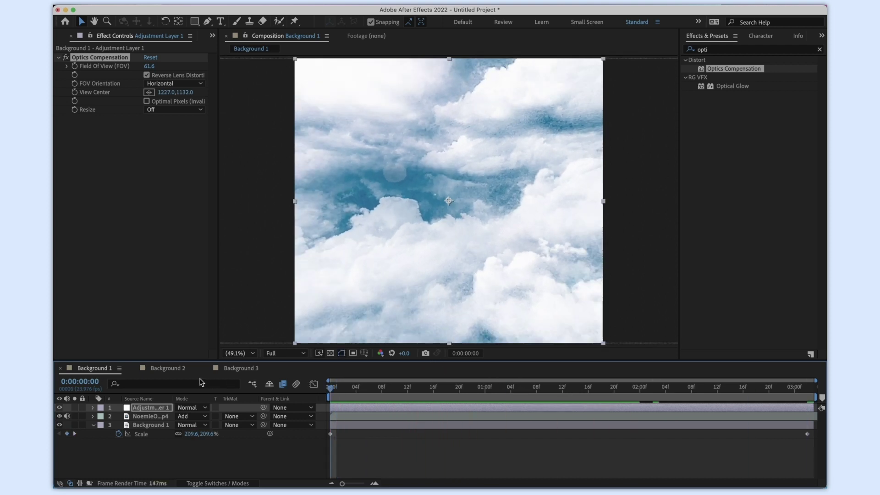
Drag Ariana Mask from the Ariana folder into Background 1 as layer 2
{"action": "left_click", "coordinate": [212, 36]}
{"action": "left_click", "coordinate": [233, 48]}
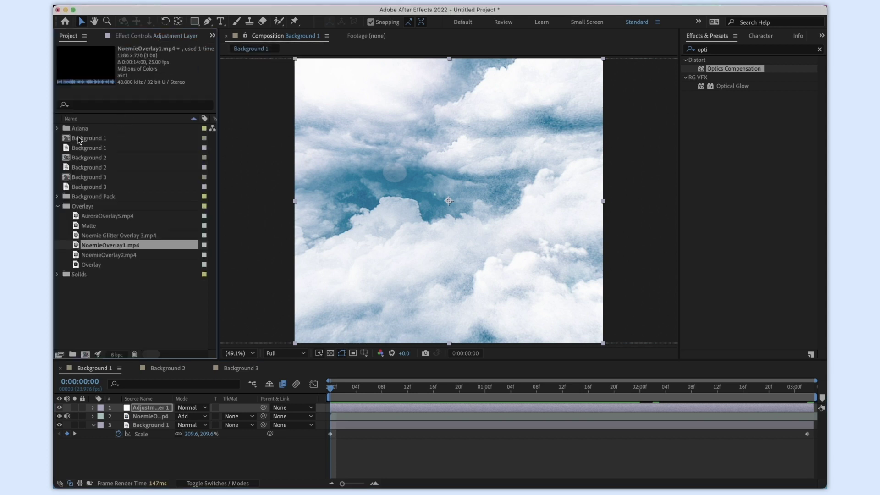
{"action": "left_click", "coordinate": [57, 129]}
{"action": "left_click_drag", "start_coordinate": [88, 149], "coordinate": [375, 411]}
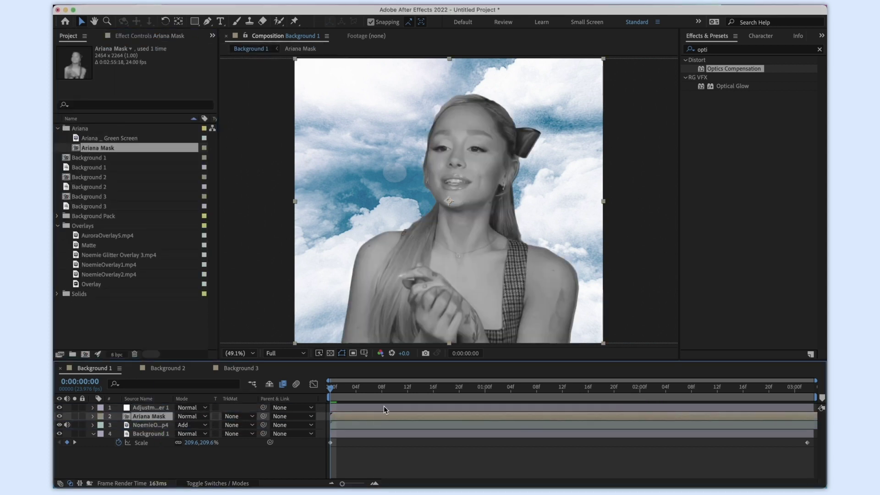
{"action": "left_click", "coordinate": [353, 405]}
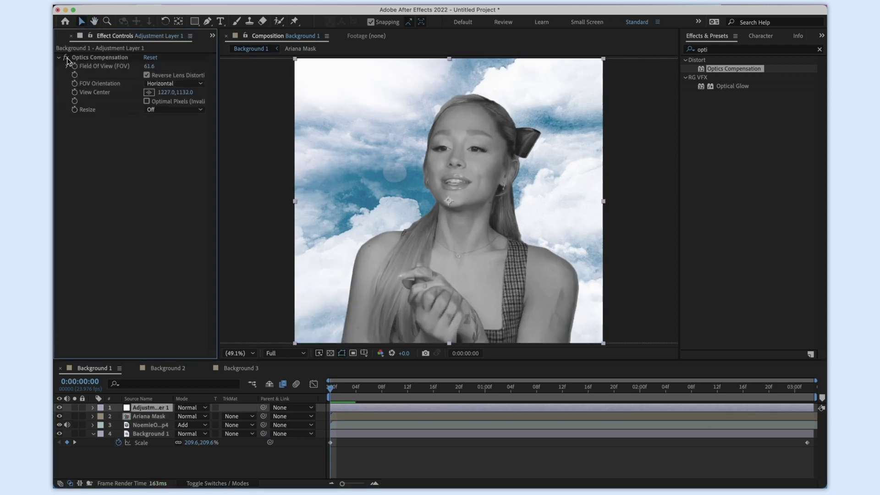
Lower Optics Compensation Field of View from 40.5 to 37.3 and preview the comp
{"action": "left_click_drag", "start_coordinate": [151, 66], "coordinate": [183, 79]}
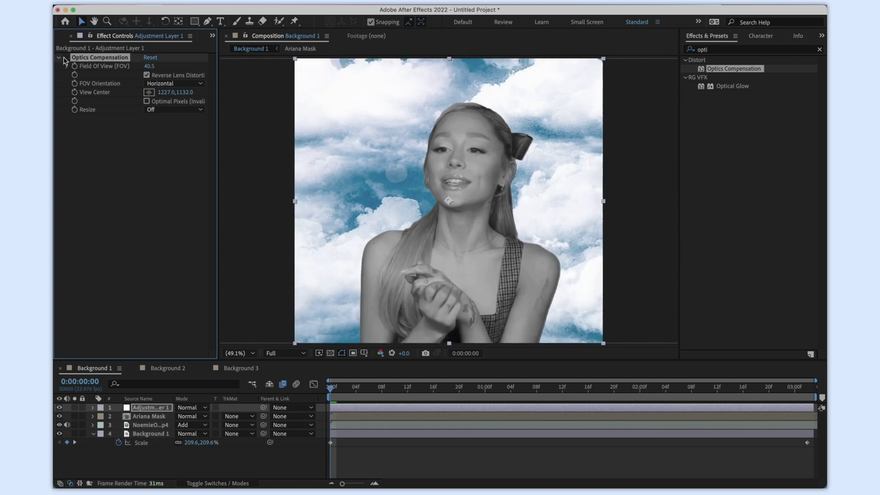
{"action": "left_click_drag", "start_coordinate": [148, 65], "coordinate": [133, 67]}
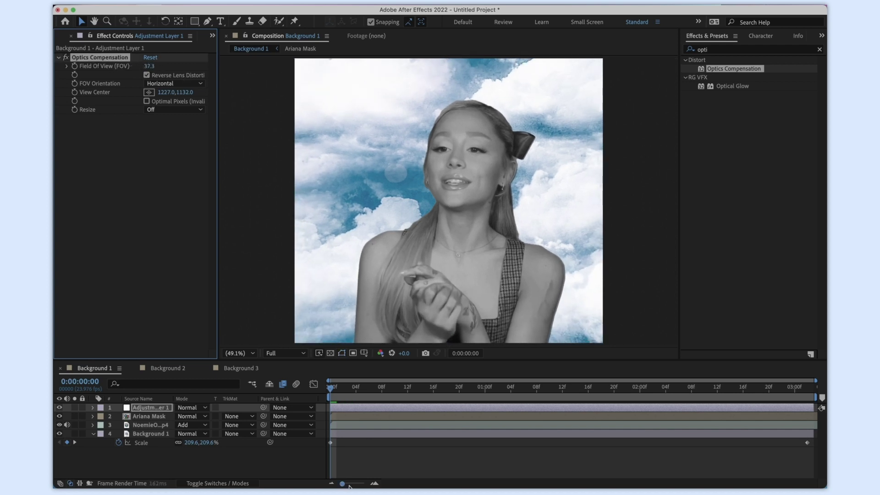
{"action": "left_click", "coordinate": [365, 393]}
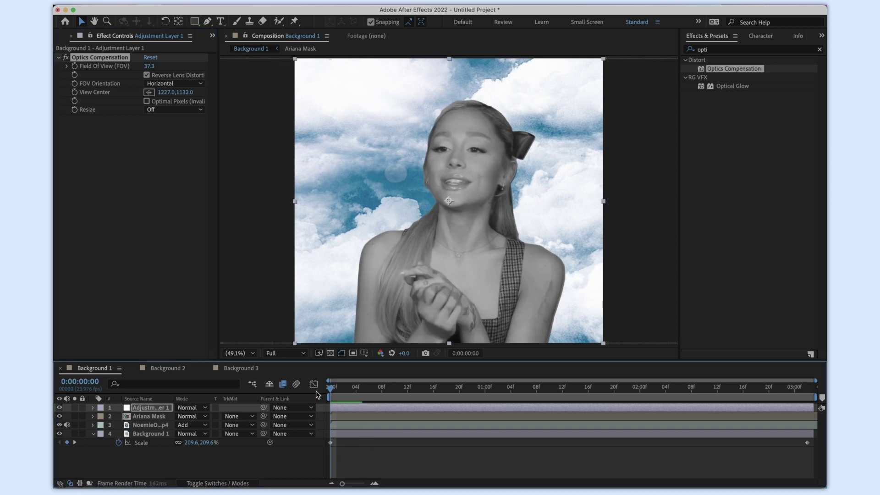
{"action": "key", "text": "space"}
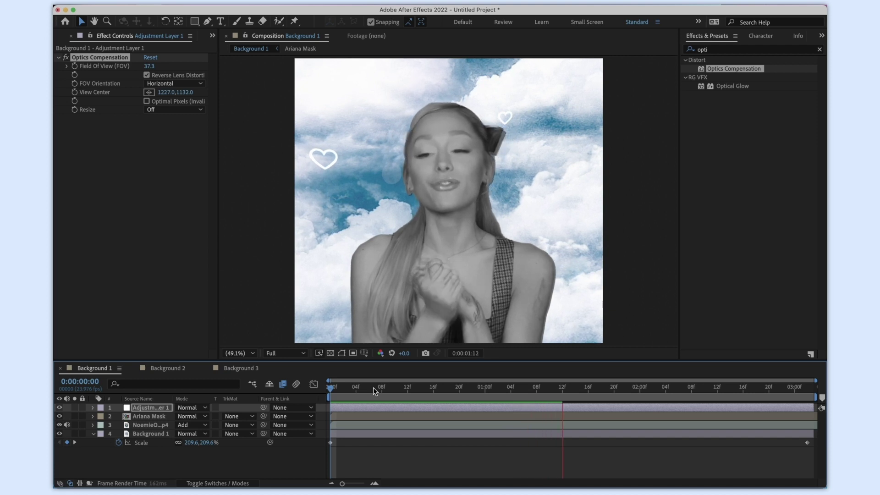
{"action": "key", "text": "space"}
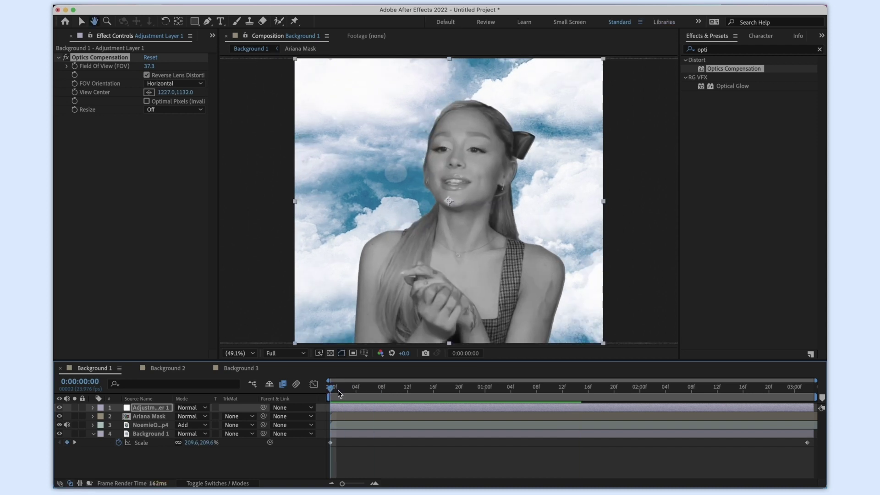
{"action": "key", "text": "space"}
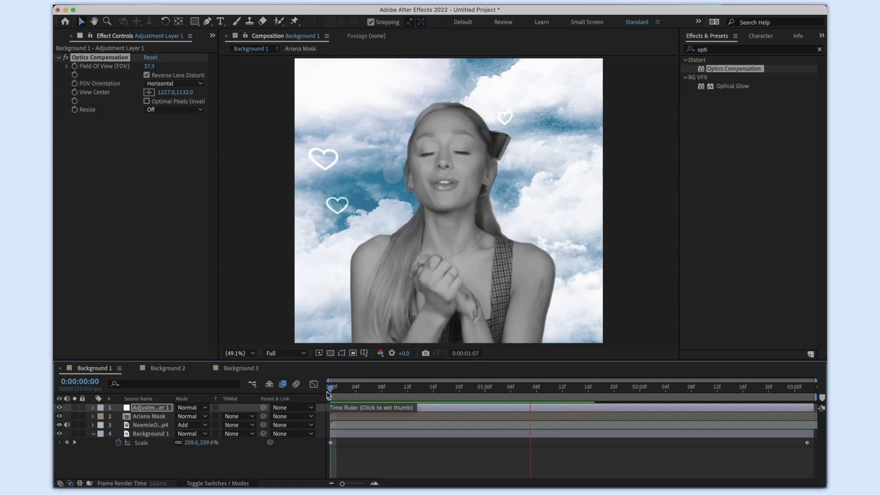
{"action": "key", "text": "space"}
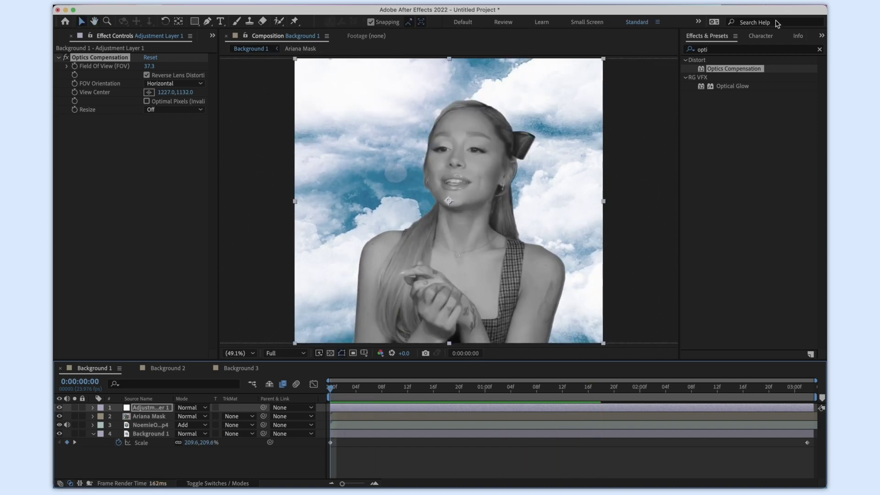
Search for 'look' and apply Magic Bullet Looks to Adjustment Layer 1
{"action": "left_click", "coordinate": [691, 49]}
{"action": "type", "text": "looks"}
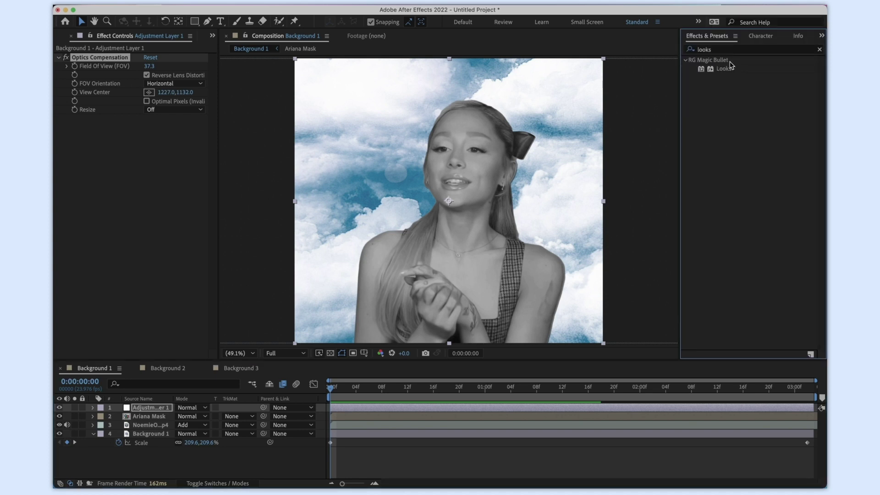
{"action": "double_click", "coordinate": [723, 69]}
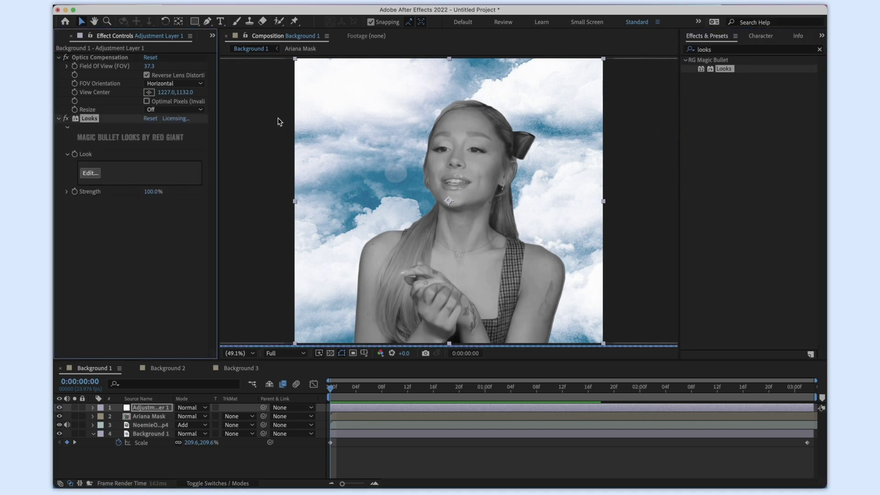
Toggle Looks off and on to compare, then preview Background 1 from the start
{"action": "left_click", "coordinate": [65, 118]}
{"action": "left_click", "coordinate": [66, 118]}
{"action": "left_click", "coordinate": [66, 119]}
{"action": "left_click", "coordinate": [66, 118]}
{"action": "left_click", "coordinate": [65, 118]}
{"action": "left_click", "coordinate": [66, 118]}
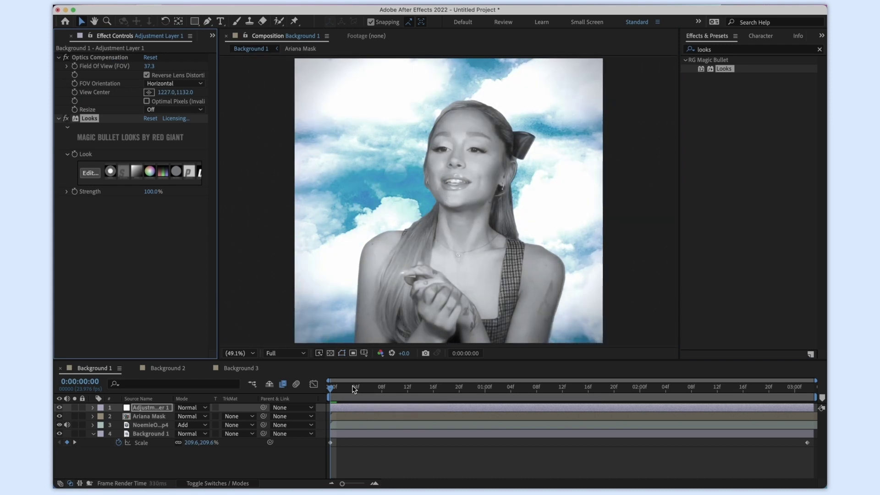
{"action": "key", "text": "space"}
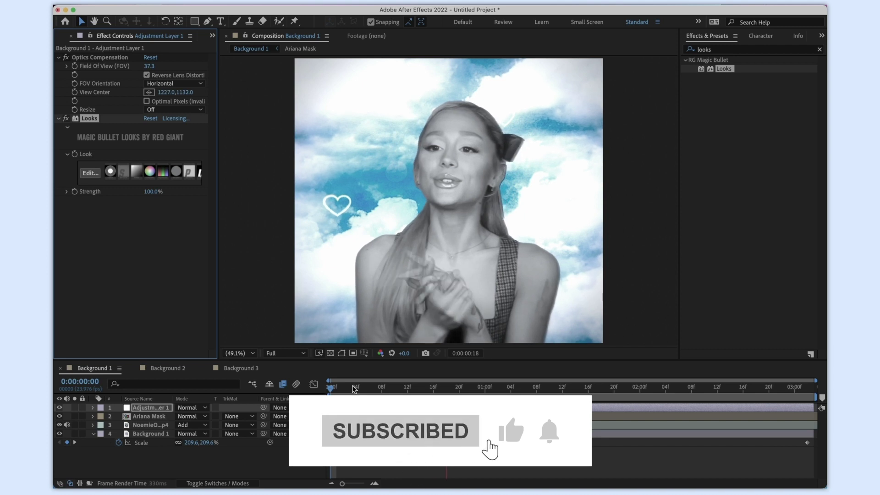
{"action": "key", "text": "space"}
{"action": "left_click_drag", "start_coordinate": [354, 389], "coordinate": [337, 388]}
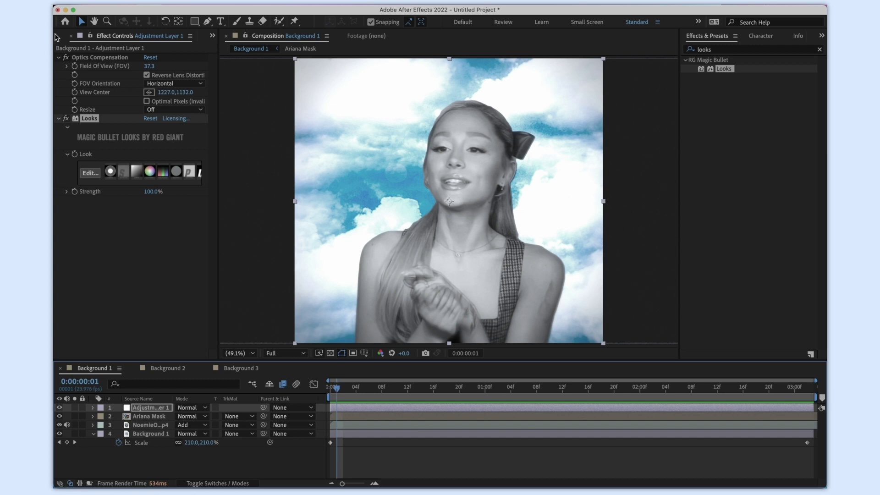
In Background 2, scale the pink glitter layer up to 149.8% and preview it
{"action": "left_click", "coordinate": [173, 369]}
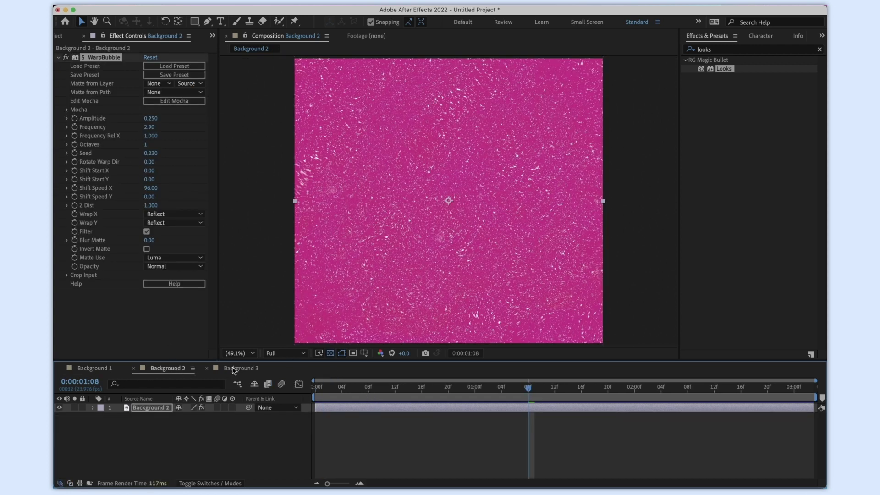
{"action": "key", "text": "s"}
{"action": "key", "text": "Home"}
{"action": "left_click_drag", "start_coordinate": [202, 416], "coordinate": [343, 411]}
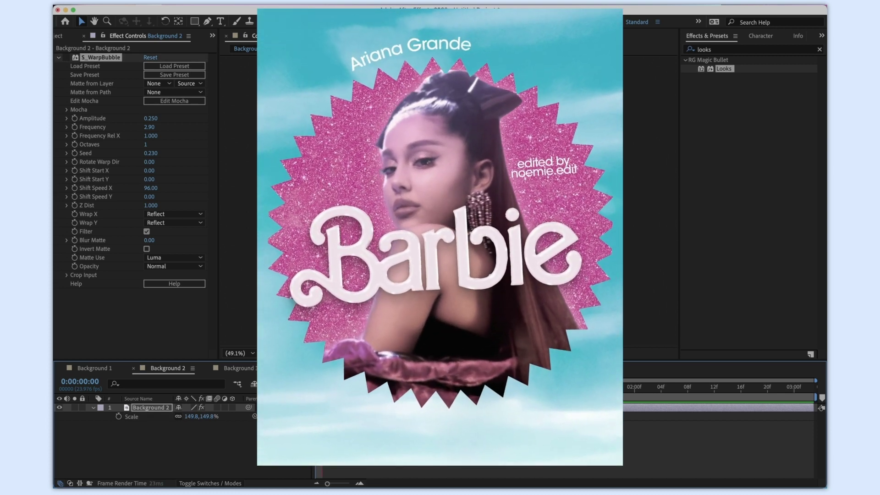
{"action": "key", "text": "space"}
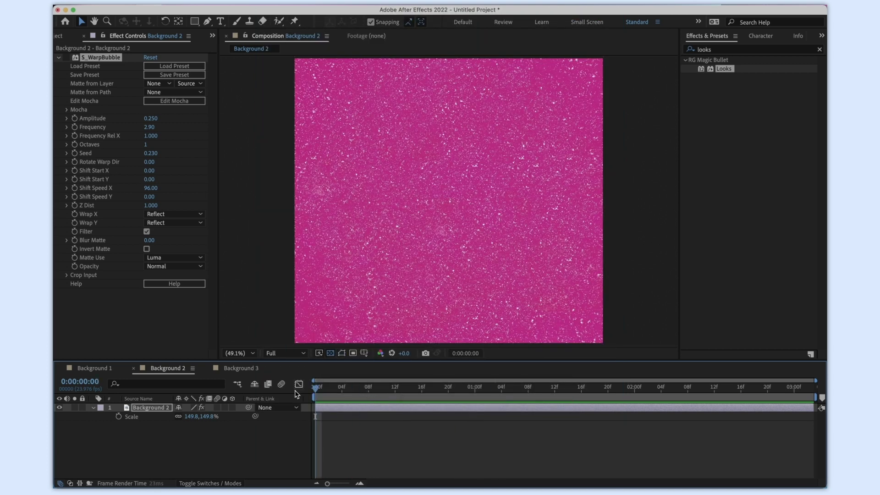
{"action": "key", "text": "space"}
Delete the S_WarpBubble effect from the glitter layer
{"action": "left_click", "coordinate": [66, 58]}
{"action": "key", "text": "Delete"}
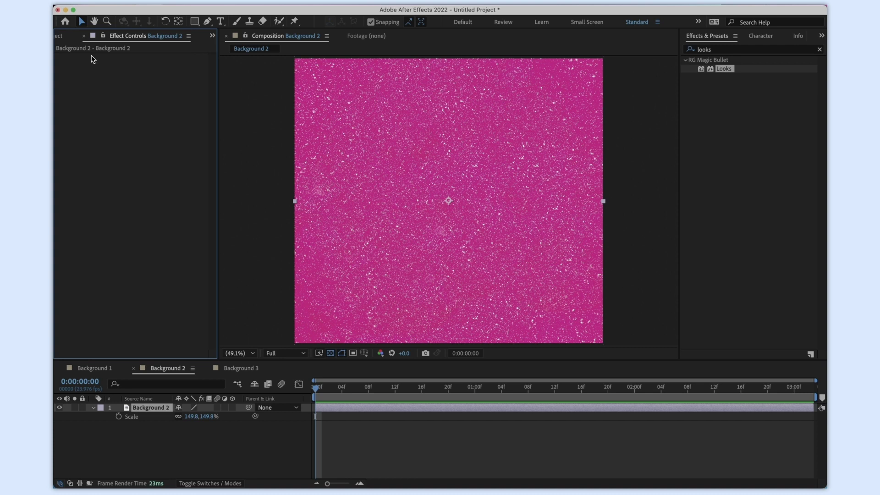
{"action": "left_click", "coordinate": [809, 49]}
Reapply S_WarpBubble from Sapphire Distort to Background 2, after trying S_WarpBubble2, and preview it
{"action": "left_click", "coordinate": [819, 49]}
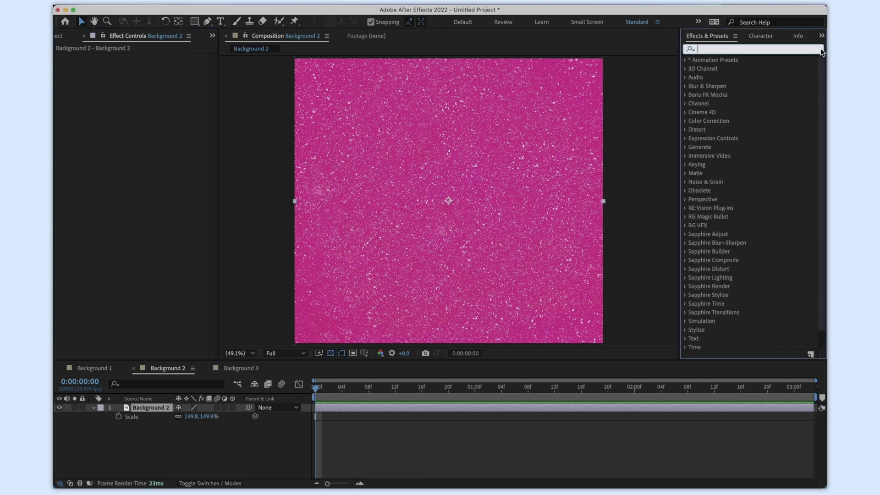
{"action": "scroll", "coordinate": [753, 211], "scroll_direction": "down", "scroll_amount": 10}
{"action": "double_click", "coordinate": [730, 161]}
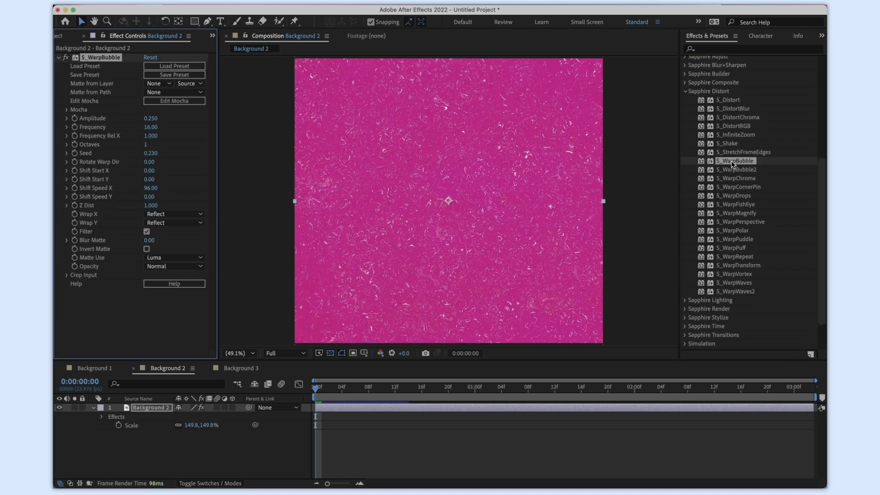
{"action": "key", "text": "Delete"}
{"action": "double_click", "coordinate": [735, 169]}
{"action": "key", "text": "Delete"}
{"action": "double_click", "coordinate": [734, 160]}
{"action": "key", "text": "space"}
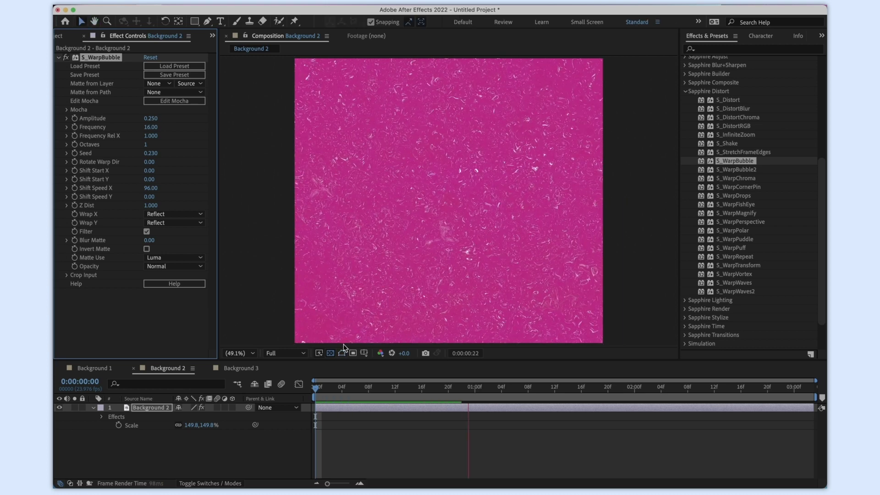
{"action": "left_click", "coordinate": [362, 386]}
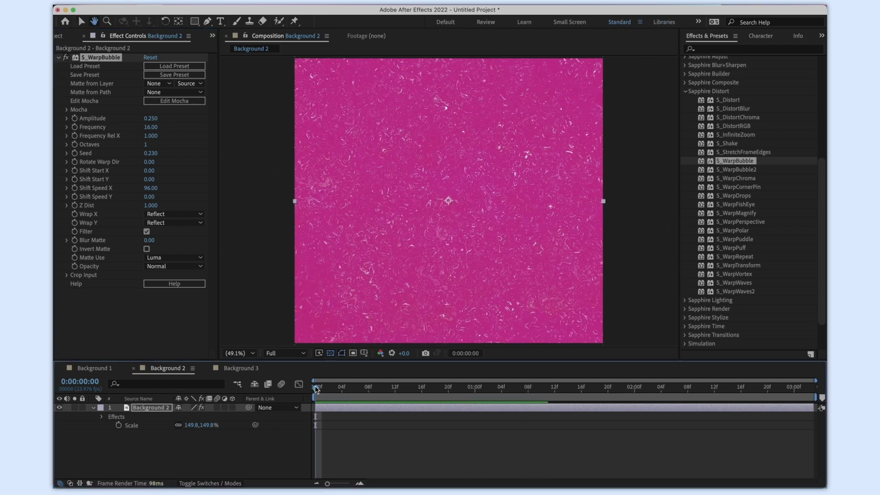
{"action": "key", "text": "space"}
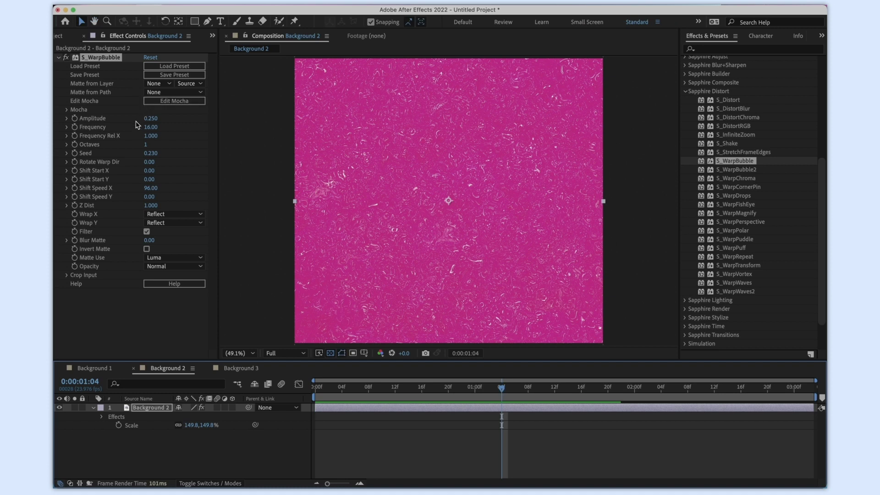
Soften the warp by lowering Amplitude and dropping Frequency to 4.00, previewing the changes
{"action": "left_click_drag", "start_coordinate": [151, 120], "coordinate": [141, 121]}
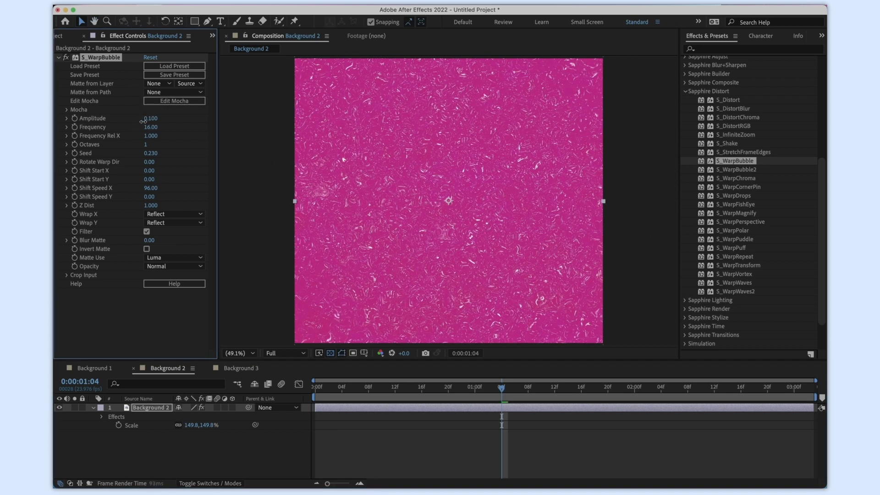
{"action": "key", "text": "space"}
{"action": "left_click_drag", "start_coordinate": [151, 128], "coordinate": [133, 130]}
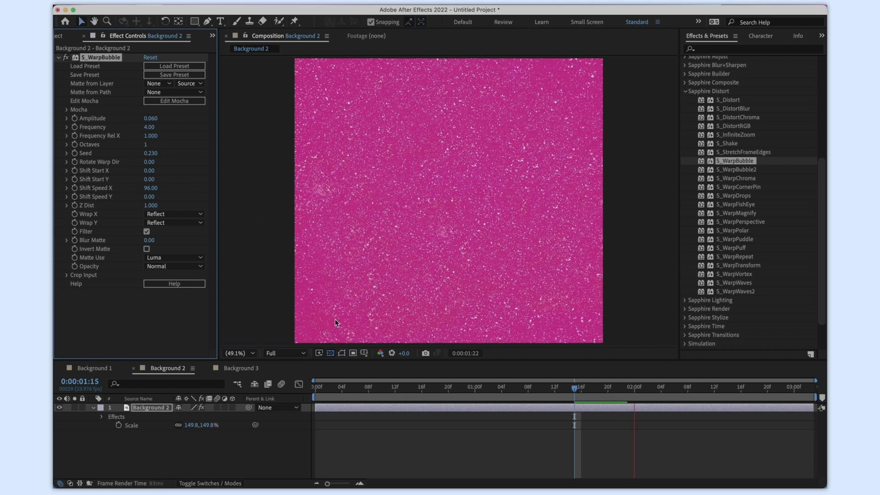
{"action": "left_click", "coordinate": [315, 387]}
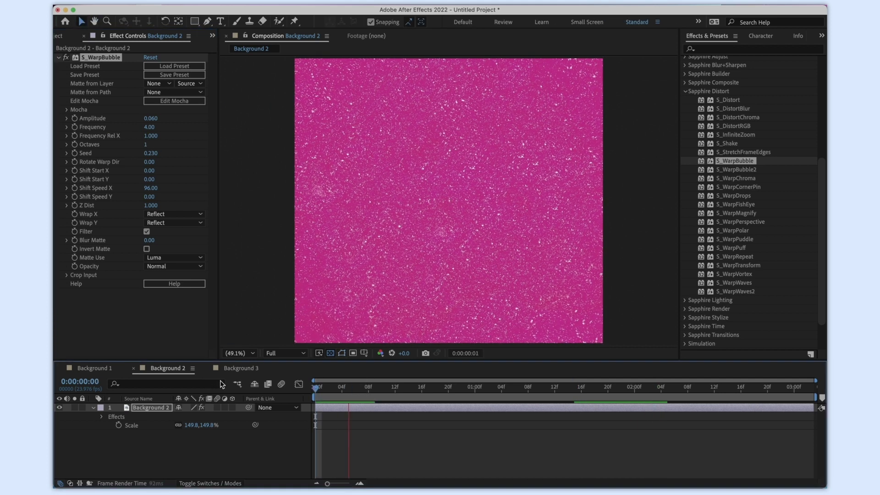
{"action": "left_click", "coordinate": [152, 119]}
{"action": "left_click_drag", "start_coordinate": [152, 119], "coordinate": [164, 120]}
{"action": "key", "text": "space"}
Reduce Amplitude to about 0.050 and raise Frequency Rel X to 1.600
{"action": "left_click_drag", "start_coordinate": [143, 121], "coordinate": [139, 122]}
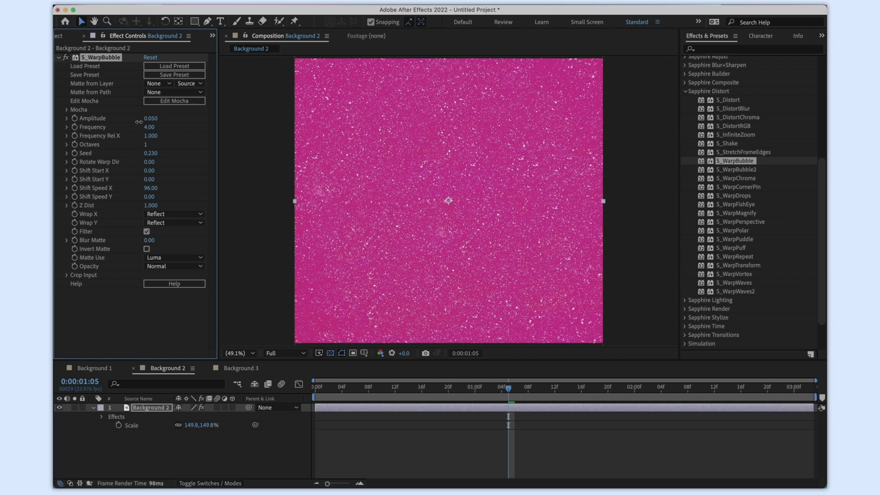
{"action": "left_click", "coordinate": [315, 390]}
{"action": "key", "text": "space"}
{"action": "key", "text": "space"}
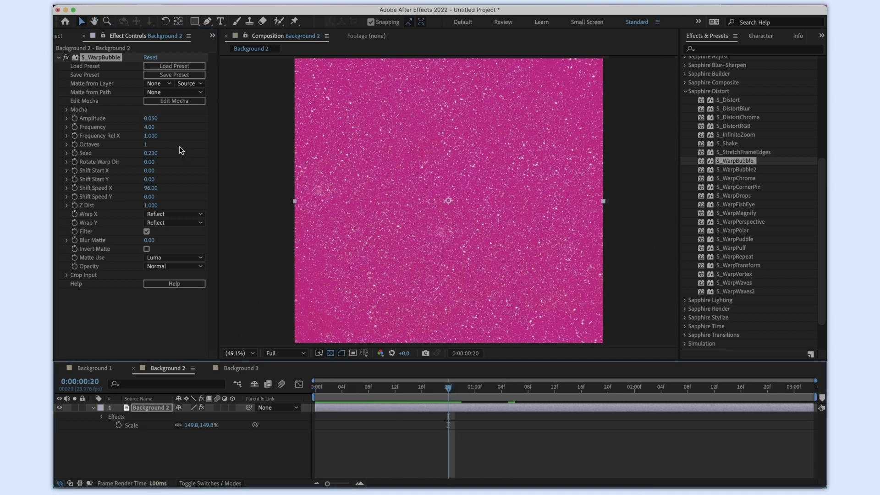
{"action": "left_click_drag", "start_coordinate": [146, 147], "coordinate": [166, 155]}
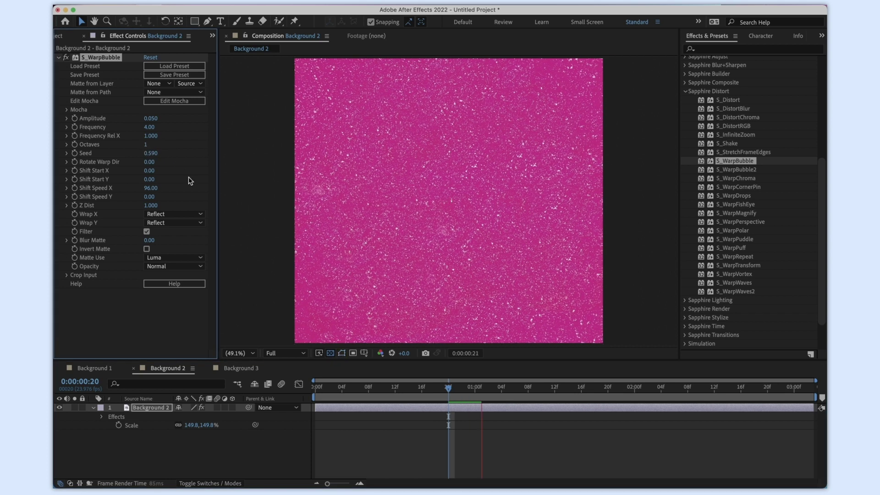
{"action": "key", "text": "super+z"}
{"action": "left_click_drag", "start_coordinate": [166, 138], "coordinate": [184, 138]}
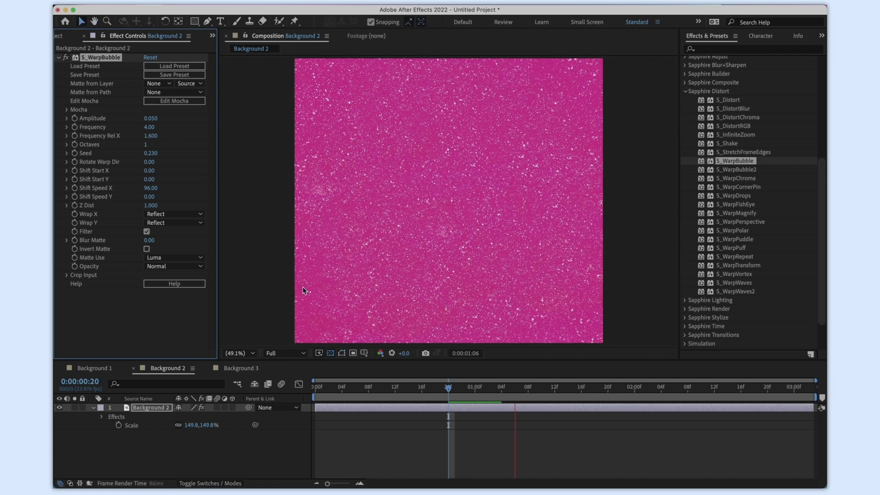
{"action": "left_click_drag", "start_coordinate": [447, 389], "coordinate": [316, 388]}
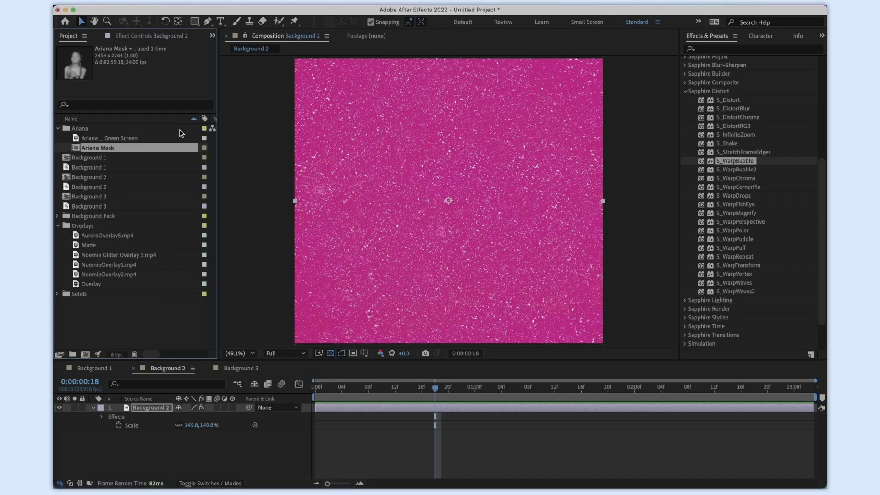
Add the Matte clip on top of Background 2, scale it to 319%, and preview its wave wipe
{"action": "left_click_drag", "start_coordinate": [100, 243], "coordinate": [161, 406]}
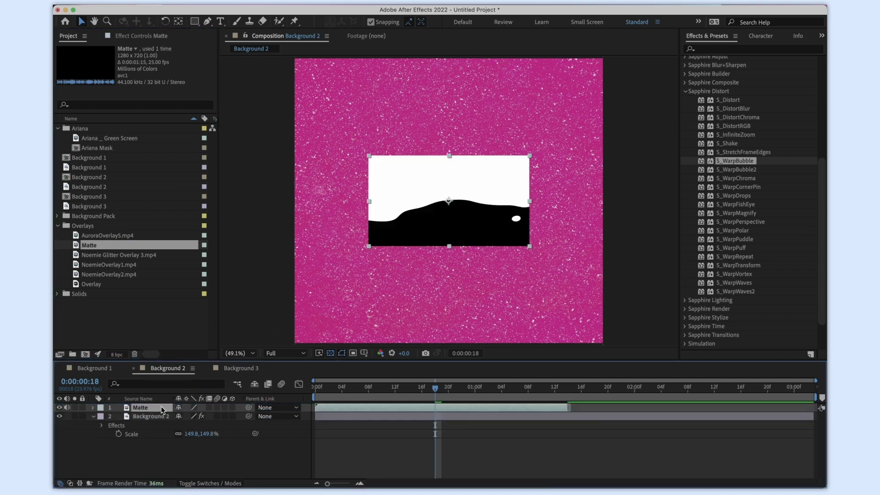
{"action": "key", "text": "s"}
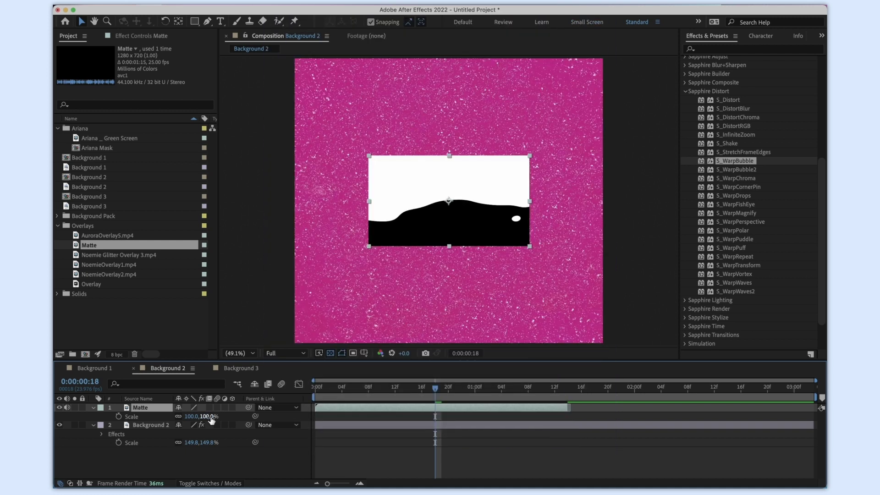
{"action": "left_click_drag", "start_coordinate": [211, 419], "coordinate": [331, 411]}
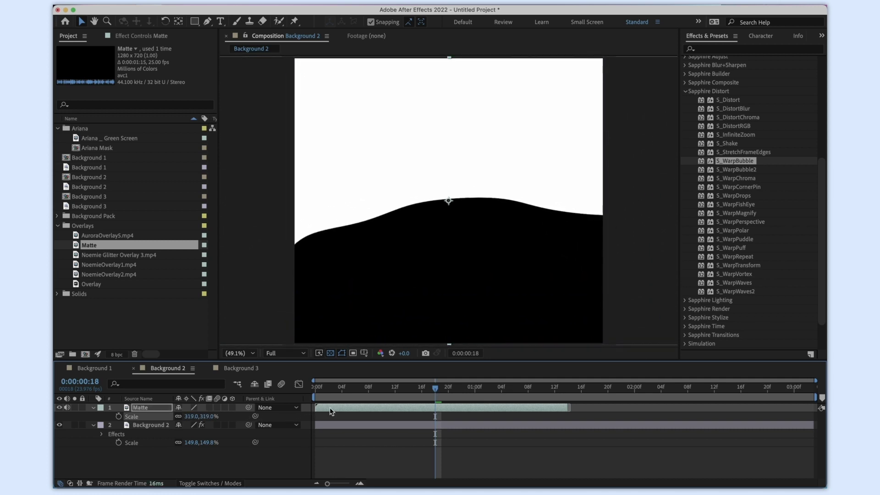
{"action": "left_click", "coordinate": [322, 387]}
{"action": "key", "text": "space"}
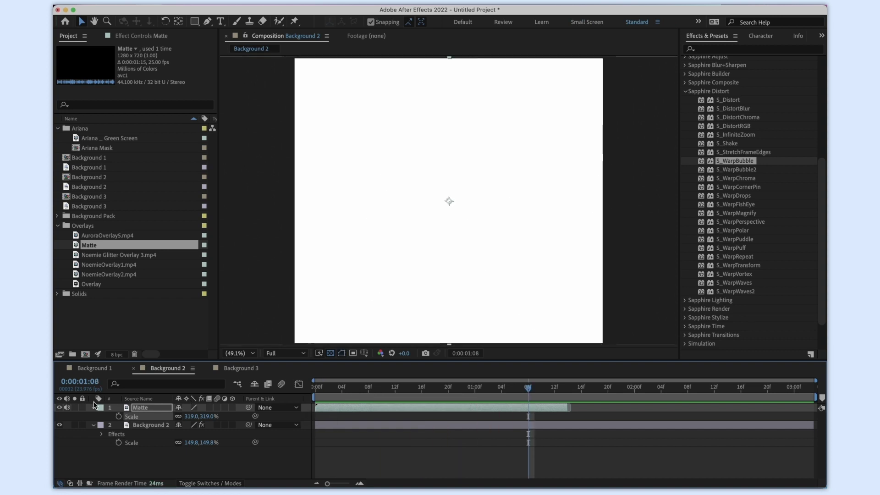
{"action": "left_click", "coordinate": [315, 395]}
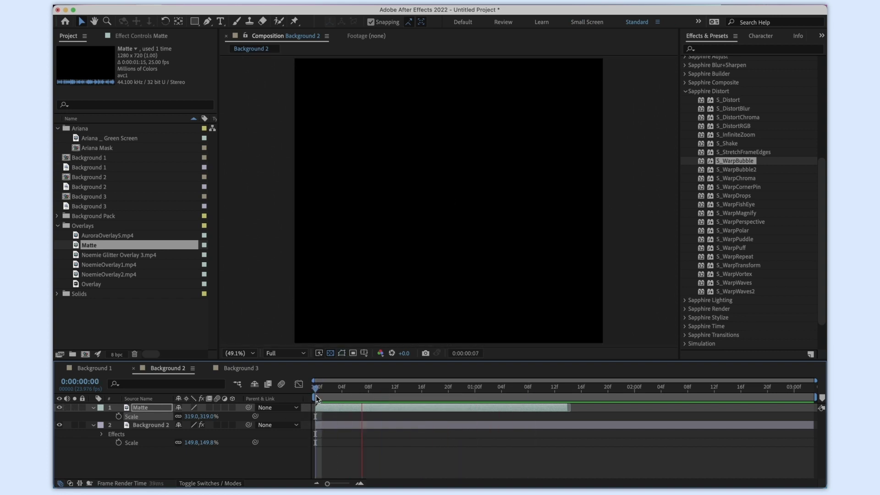
{"action": "left_click_drag", "start_coordinate": [379, 388], "coordinate": [427, 393]}
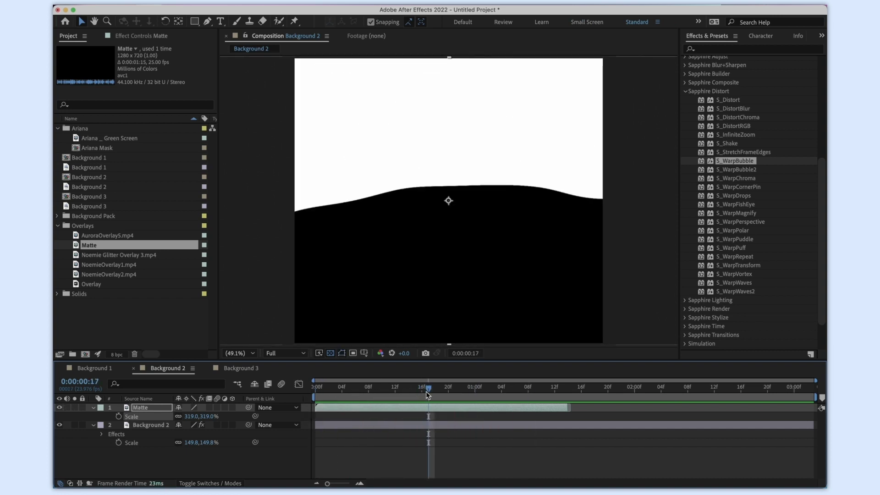
{"action": "left_click", "coordinate": [193, 482]}
{"action": "left_click", "coordinate": [344, 424]}
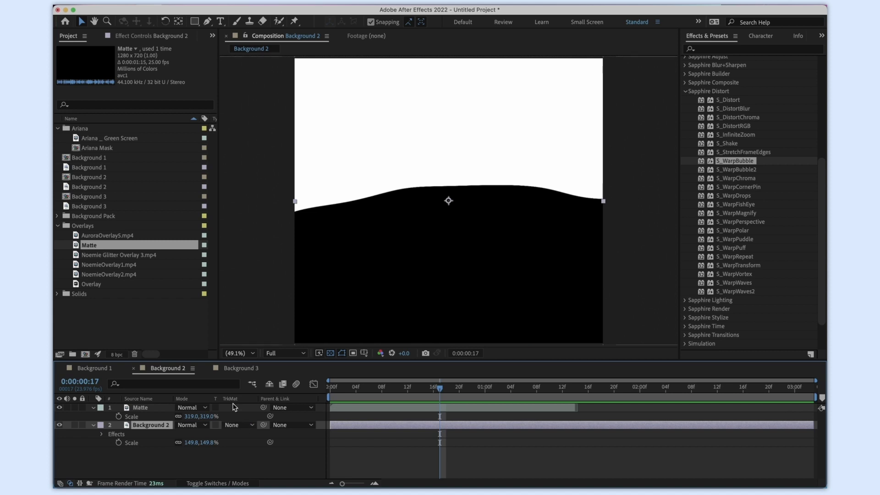
Set Background 2's track matte to Luma Matte using the Matte layer
{"action": "left_click", "coordinate": [240, 427]}
{"action": "left_click", "coordinate": [246, 449]}
{"action": "left_click", "coordinate": [242, 426]}
{"action": "left_click", "coordinate": [251, 464]}
{"action": "left_click", "coordinate": [245, 427]}
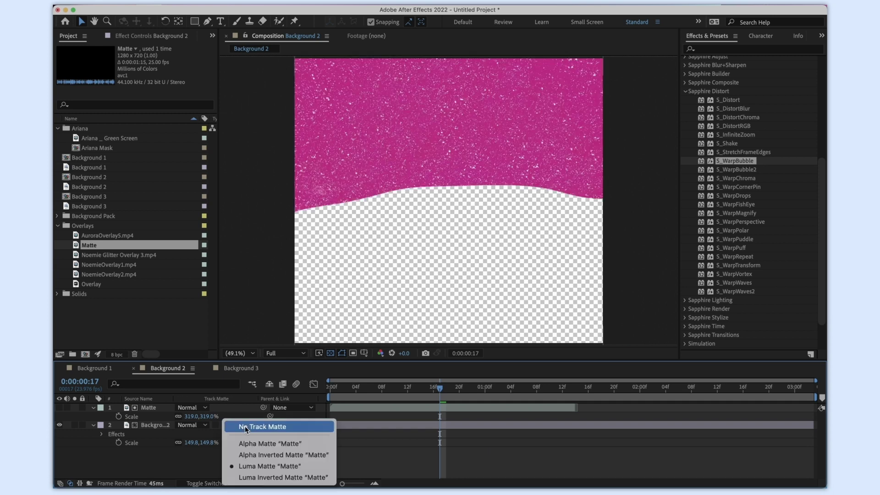
{"action": "left_click", "coordinate": [337, 395]}
{"action": "left_click", "coordinate": [239, 426]}
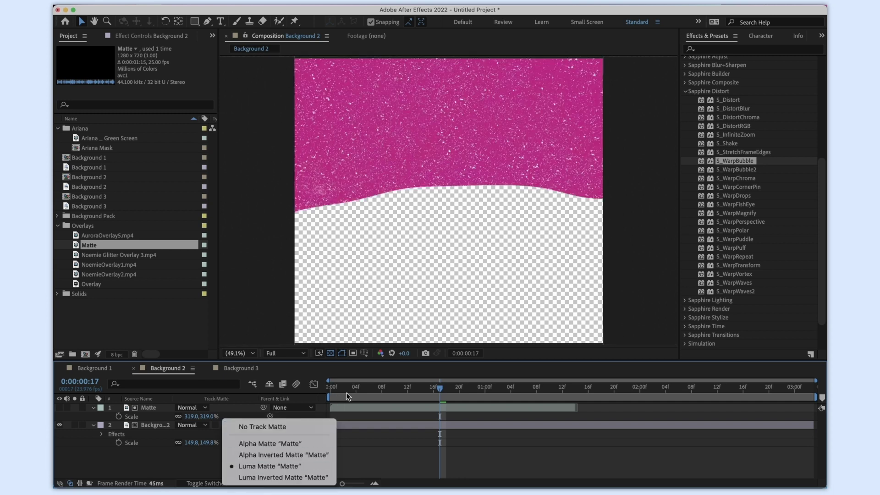
{"action": "left_click", "coordinate": [297, 466]}
Preview the glitter wipe, then duplicate the Background 2 layer
{"action": "left_click_drag", "start_coordinate": [343, 388], "coordinate": [323, 395]}
{"action": "key", "text": "space"}
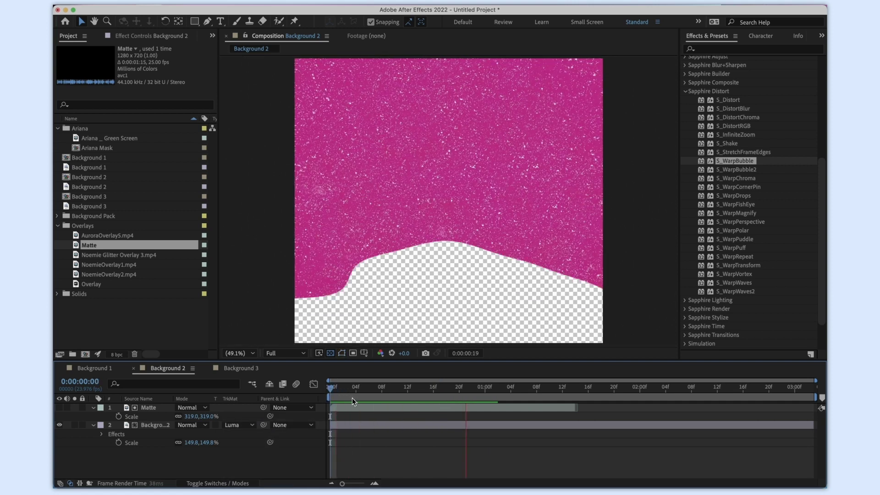
{"action": "key", "text": "space"}
{"action": "left_click_drag", "start_coordinate": [372, 391], "coordinate": [440, 399]}
{"action": "left_click", "coordinate": [358, 426]}
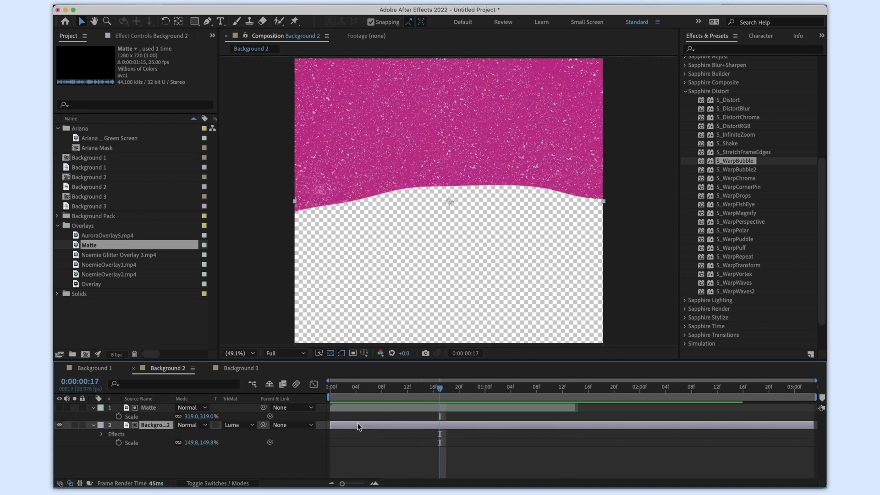
{"action": "key", "text": "super+d"}
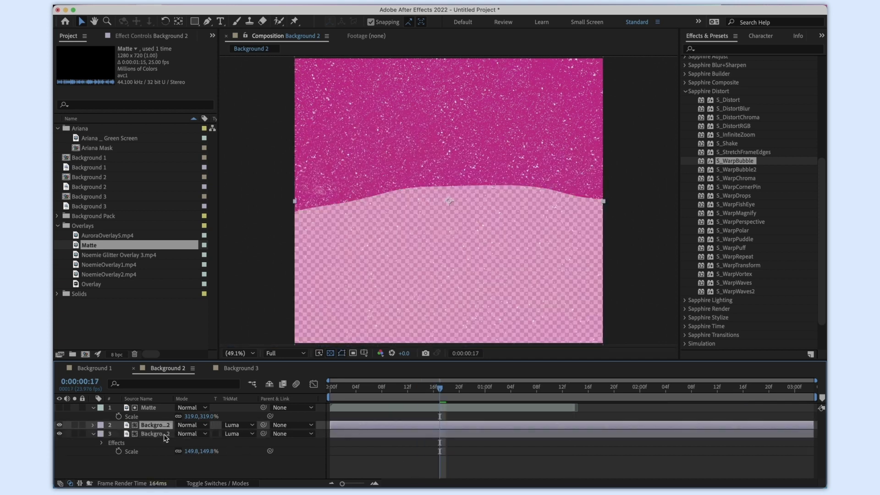
Move the duplicate up one place and set the bottom layer to No Track Matte
{"action": "key", "text": "super+]"}
{"action": "left_click", "coordinate": [238, 451]}
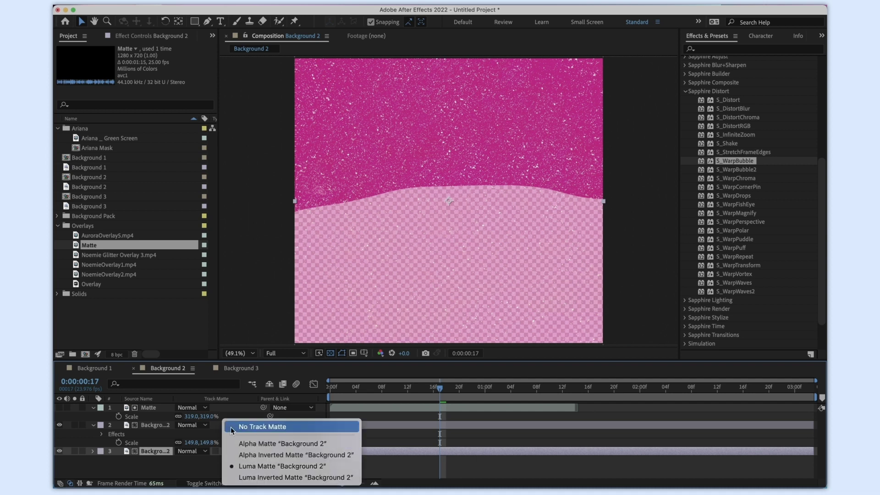
{"action": "left_click", "coordinate": [247, 422]}
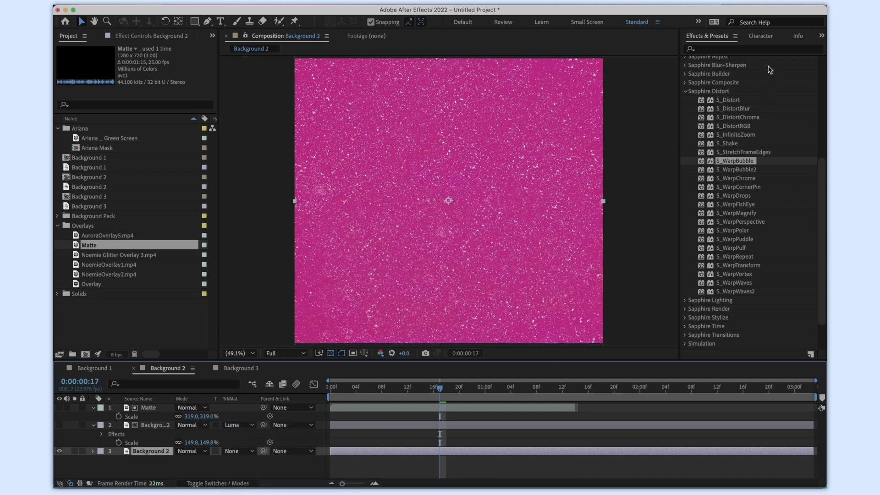
Apply Black & White to the bottom glitter layer, re-enable the matted layer, and preview
{"action": "left_click", "coordinate": [743, 50]}
{"action": "type", "text": "black"}
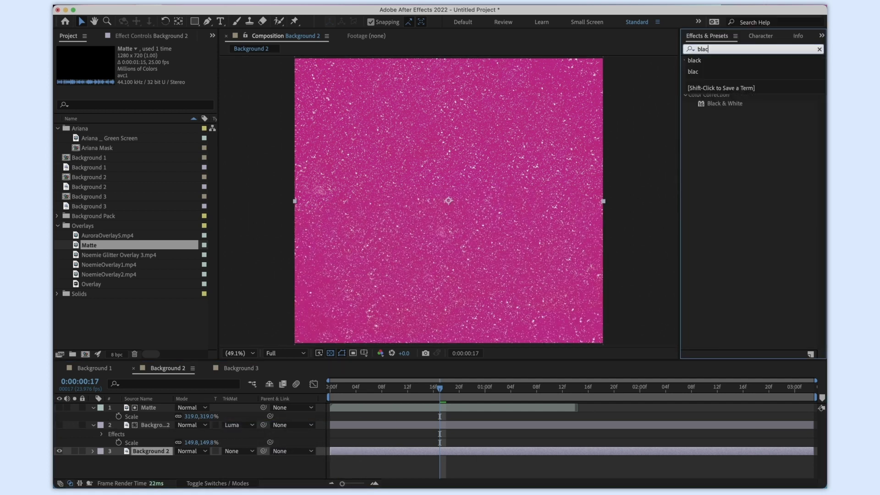
{"action": "double_click", "coordinate": [735, 104]}
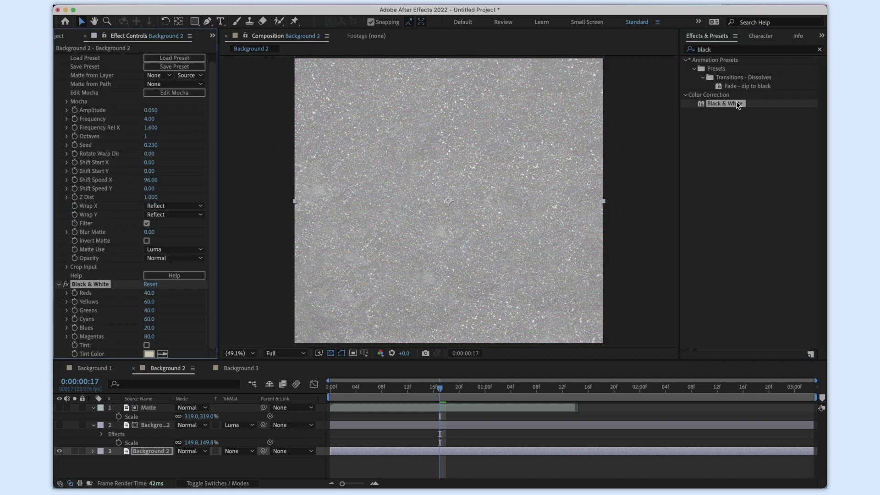
{"action": "left_click", "coordinate": [59, 424]}
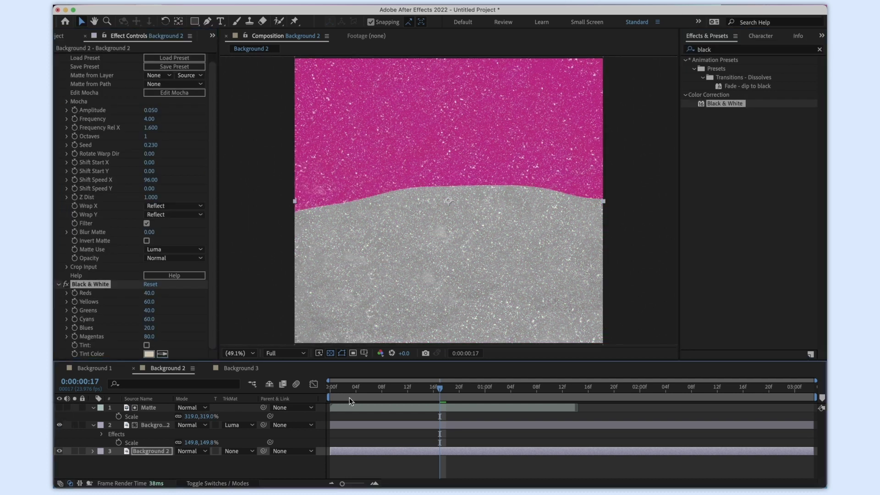
{"action": "key", "text": "Home"}
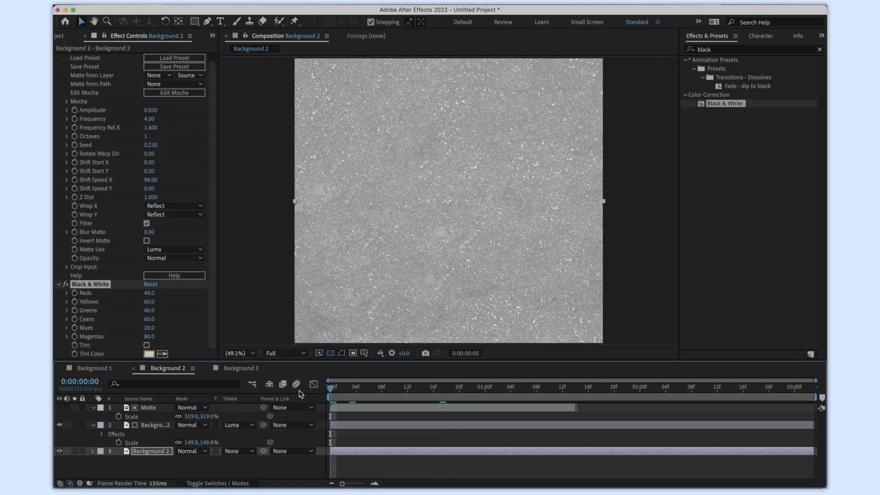
{"action": "key", "text": "space"}
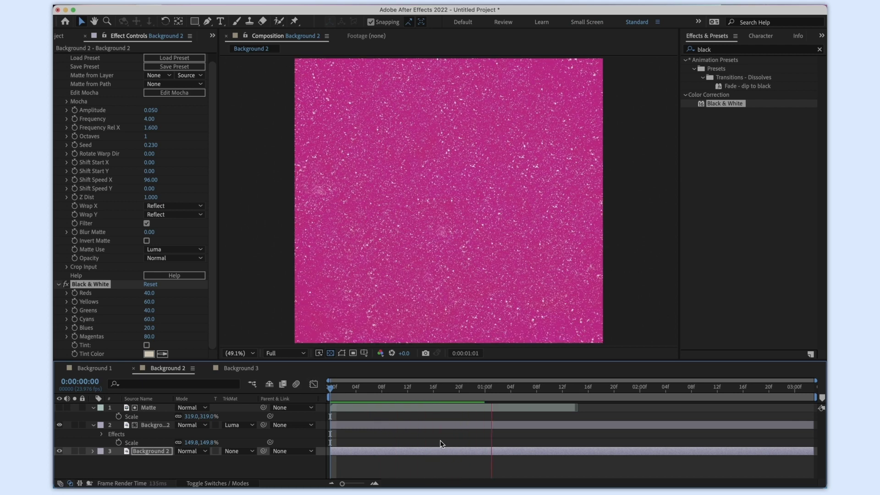
{"action": "key", "text": "space"}
{"action": "left_click_drag", "start_coordinate": [383, 392], "coordinate": [430, 391]}
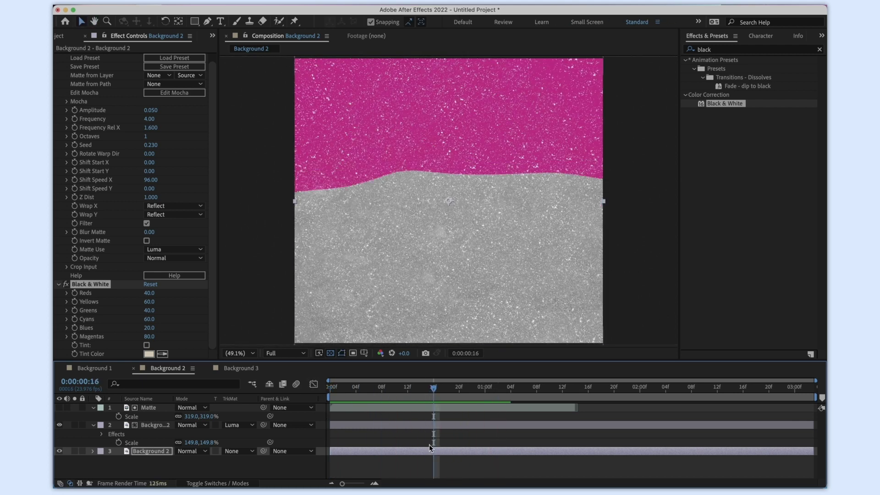
{"action": "left_click", "coordinate": [687, 46]}
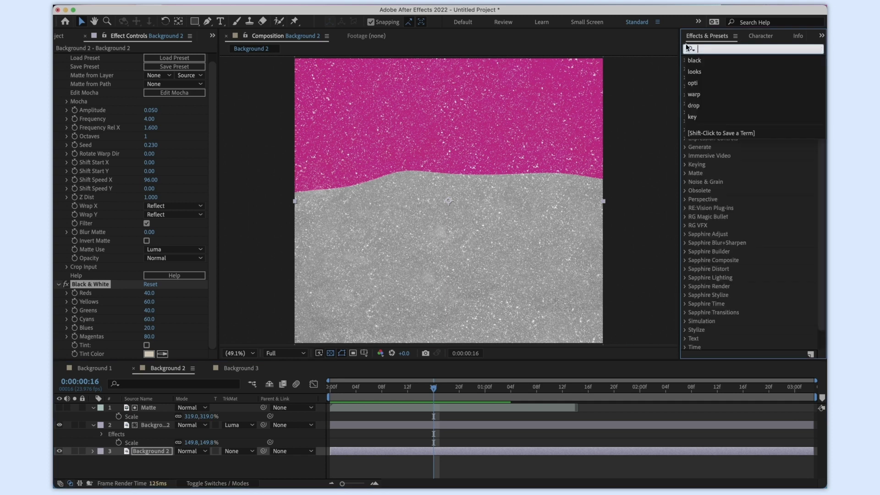
Apply Levels to the grey base layer with Input Black 95 and Gamma 0.58
{"action": "type", "text": "level"}
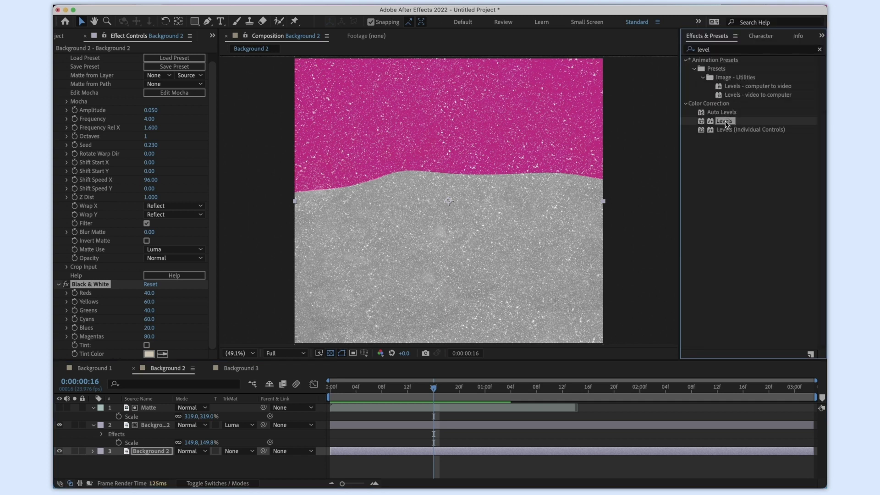
{"action": "double_click", "coordinate": [725, 121]}
{"action": "left_click_drag", "start_coordinate": [87, 283], "coordinate": [107, 282]}
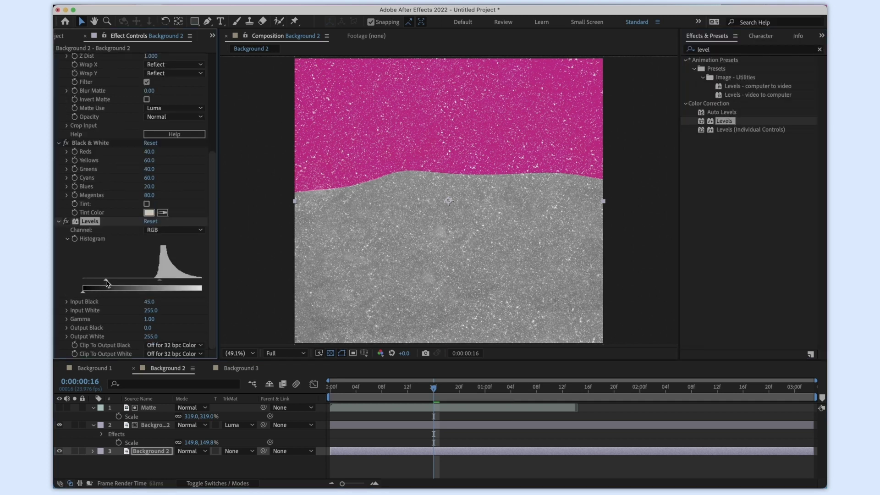
{"action": "mouse_move", "coordinate": [162, 282]}
{"action": "left_mouse_down"}
{"action": "mouse_move", "coordinate": [130, 281]}
{"action": "mouse_move", "coordinate": [177, 280]}
{"action": "left_mouse_up"}
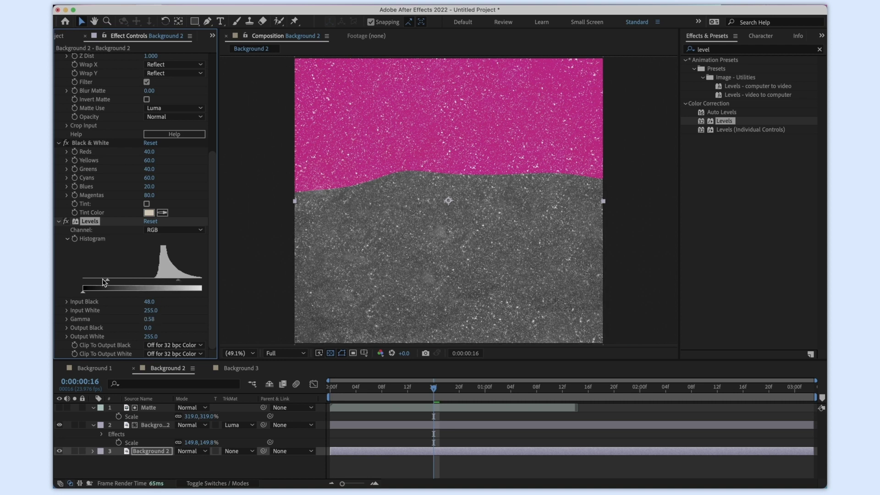
{"action": "left_click_drag", "start_coordinate": [113, 282], "coordinate": [132, 282]}
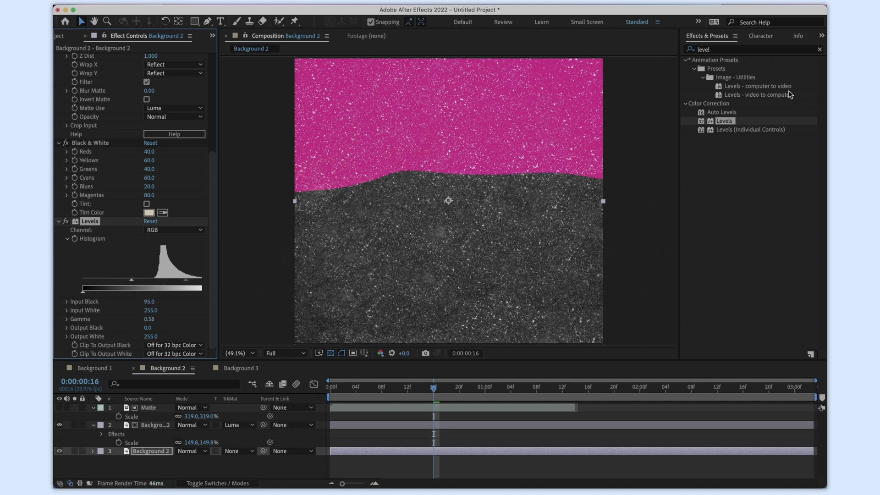
Add S_Glow to the grey base layer
{"action": "left_click", "coordinate": [708, 51]}
{"action": "key", "text": "super+a"}
{"action": "type", "text": "glow"}
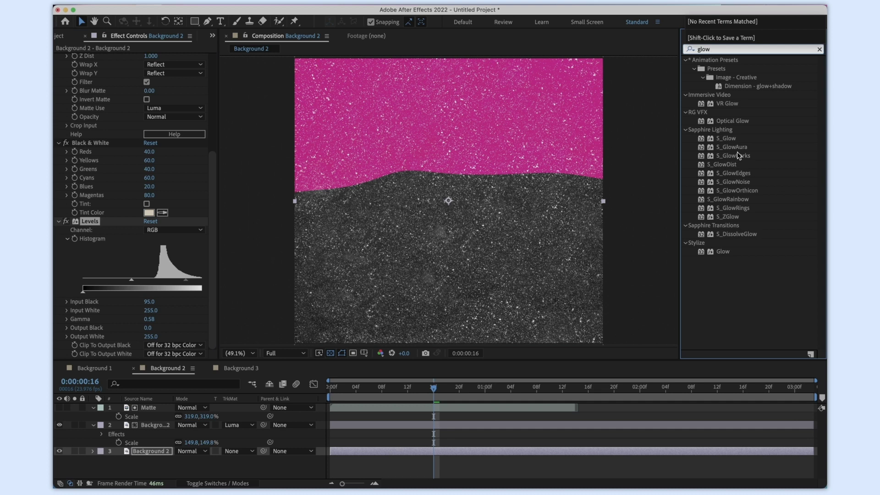
{"action": "double_click", "coordinate": [727, 139]}
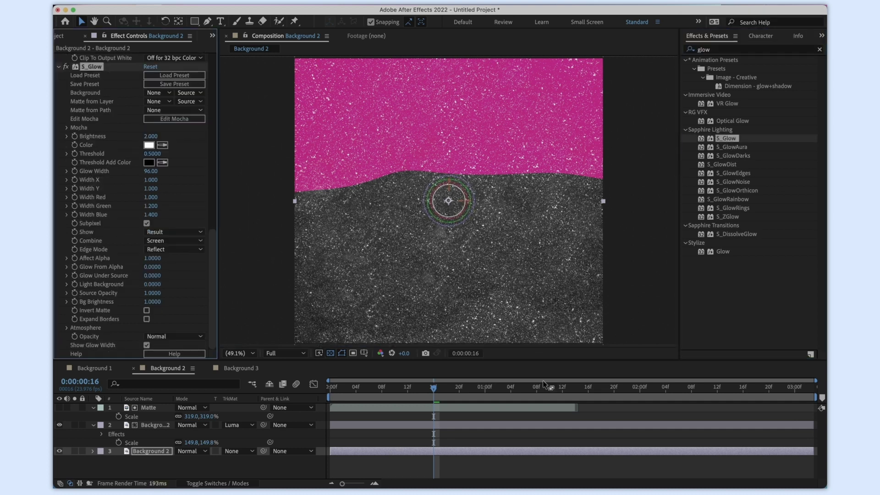
Add Gaussian Blur to the base layer with Blurriness about 11.8
{"action": "left_click", "coordinate": [732, 52]}
{"action": "key", "text": "super+a"}
{"action": "type", "text": "gau"}
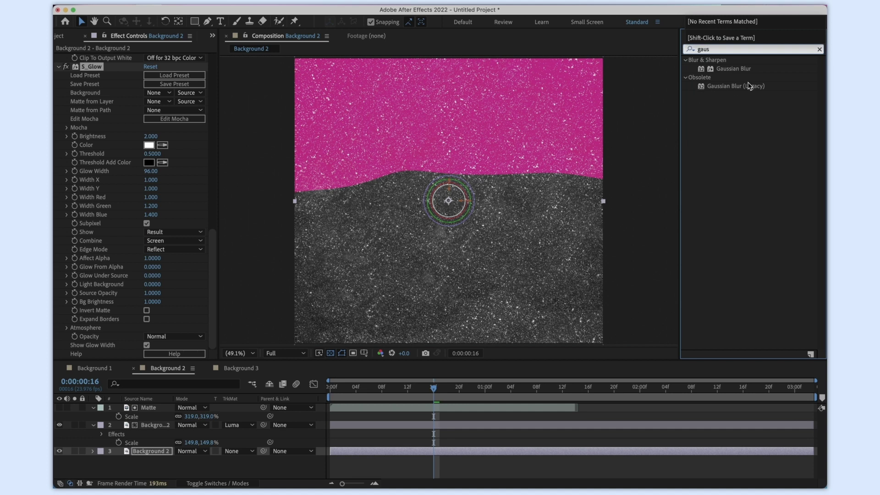
{"action": "double_click", "coordinate": [735, 69]}
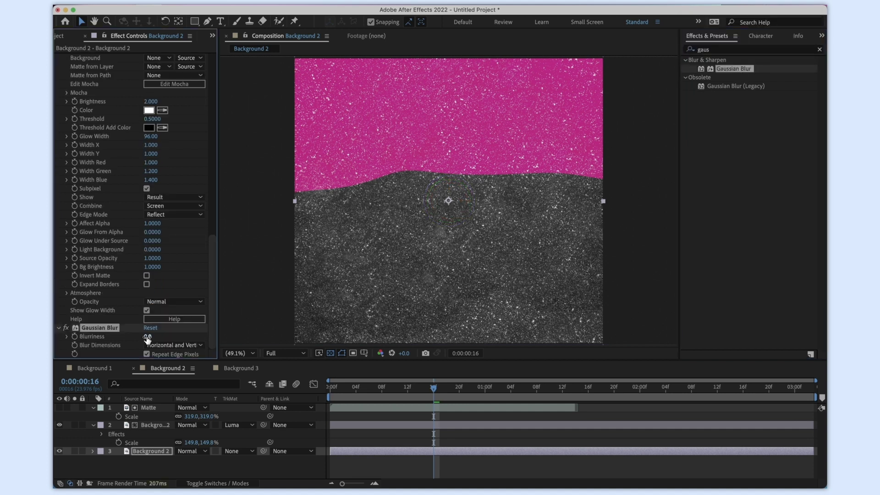
{"action": "left_click_drag", "start_coordinate": [202, 346], "coordinate": [234, 350]}
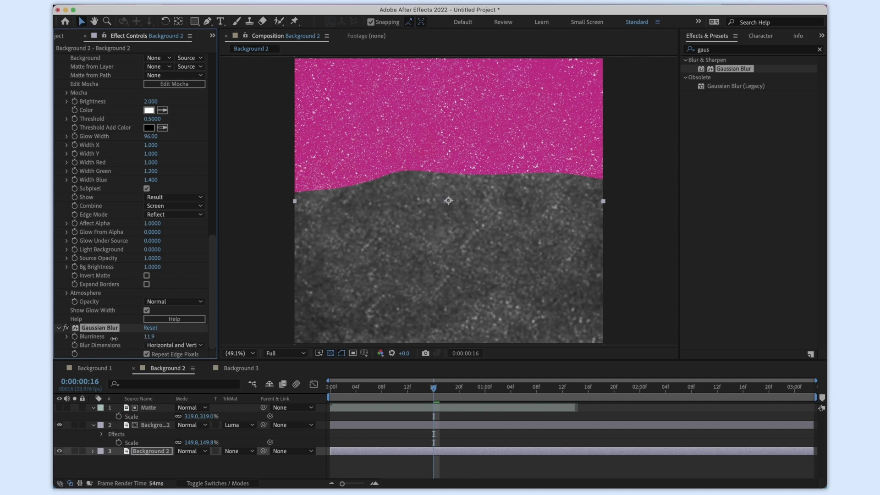
{"action": "left_click_drag", "start_coordinate": [329, 389], "coordinate": [401, 391]}
Add AuroraOverlay5.mp4 as the top layer and stretch it to 137,224% scale
{"action": "left_click", "coordinate": [61, 36]}
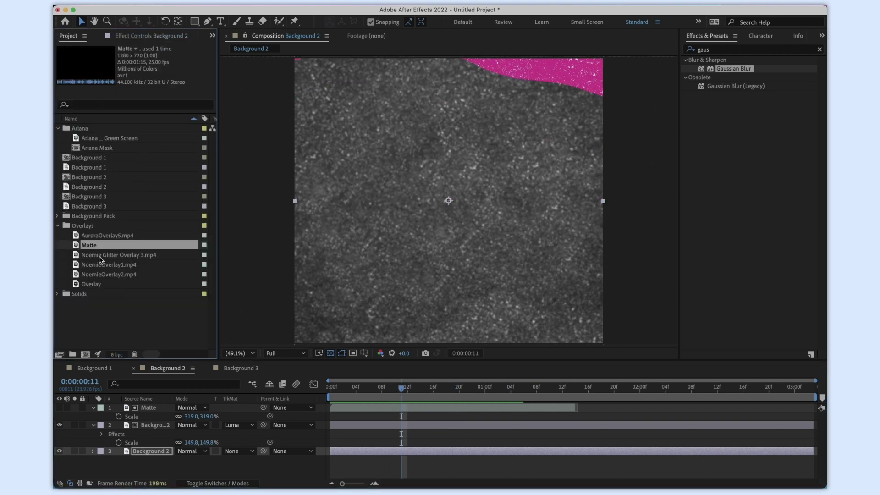
{"action": "left_click", "coordinate": [110, 235]}
{"action": "key", "text": "Home"}
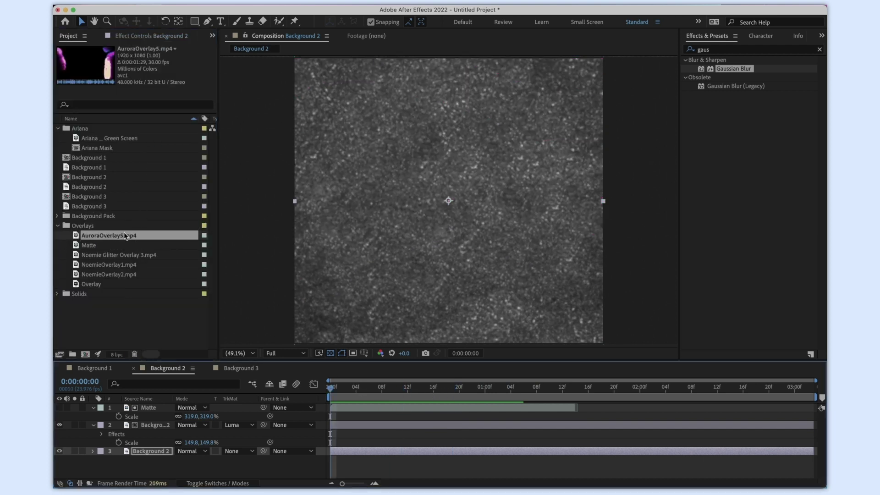
{"action": "left_click_drag", "start_coordinate": [154, 404], "coordinate": [151, 407]}
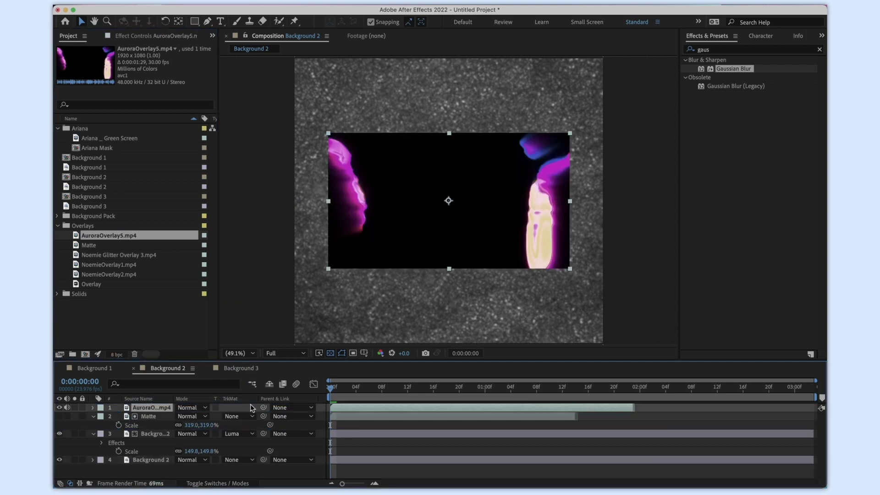
{"action": "key", "text": "s"}
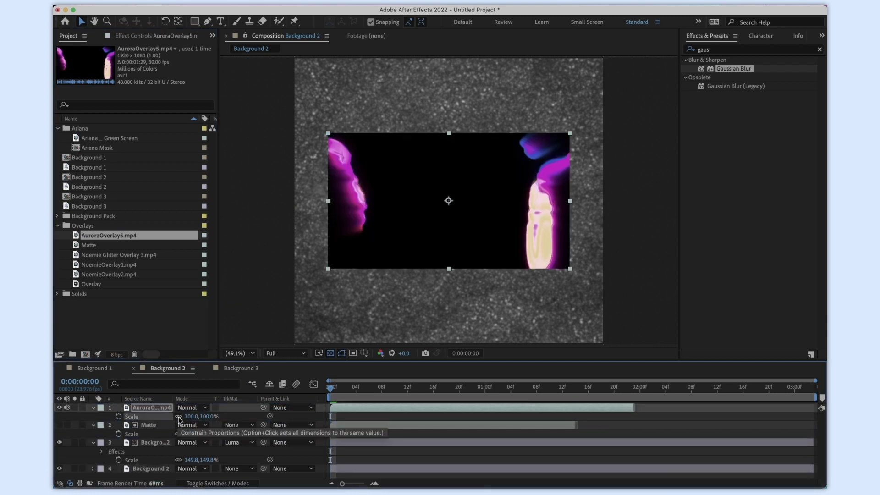
{"action": "left_click_drag", "start_coordinate": [206, 418], "coordinate": [578, 176]}
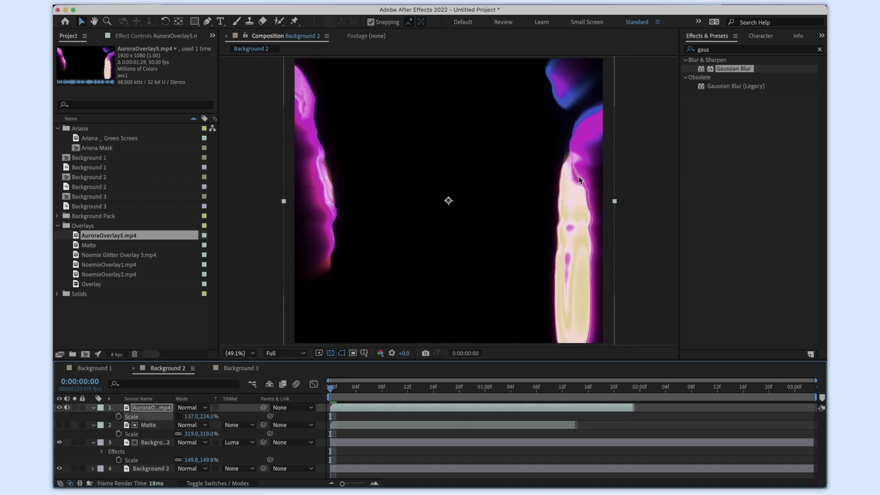
Apply Black & White to the aurora layer
{"action": "left_click", "coordinate": [716, 61]}
{"action": "type", "text": "balck"}
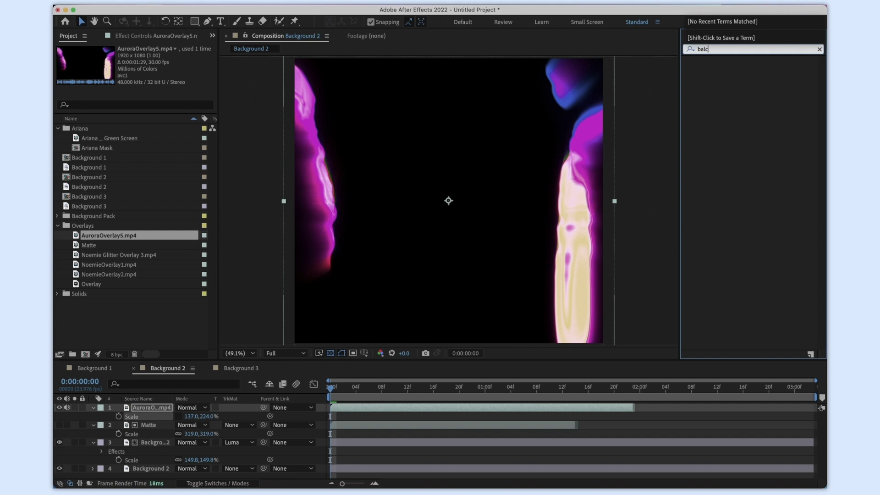
{"action": "key", "text": "BackSpace"}
{"action": "key", "text": "BackSpace"}
{"action": "key", "text": "BackSpace"}
{"action": "key", "text": "BackSpace"}
{"action": "type", "text": "lack"}
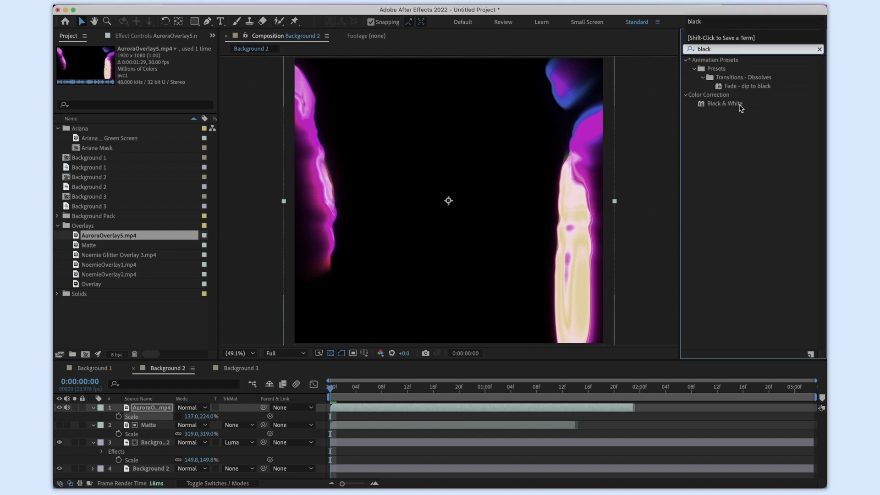
{"action": "double_click", "coordinate": [739, 104]}
Set the aurora layer's blend mode to Screen and rotate it 90°
{"action": "left_click", "coordinate": [189, 411]}
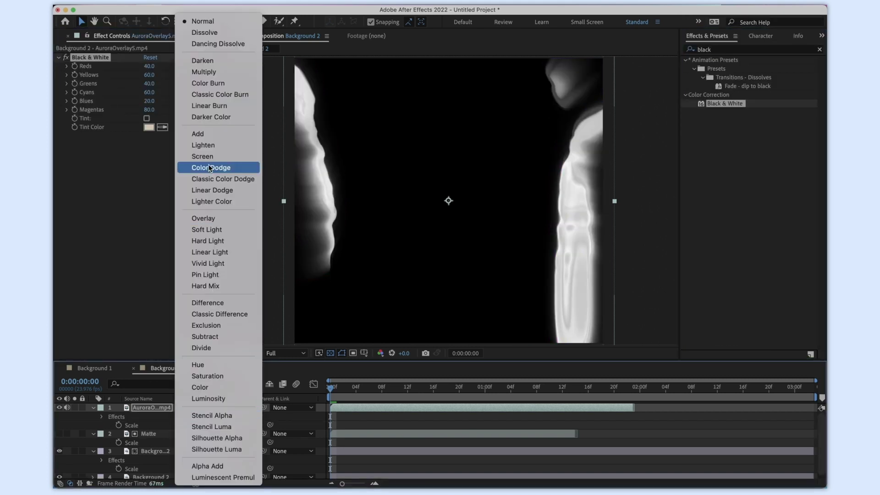
{"action": "left_click", "coordinate": [208, 132]}
{"action": "left_click", "coordinate": [206, 411]}
{"action": "left_click", "coordinate": [217, 157]}
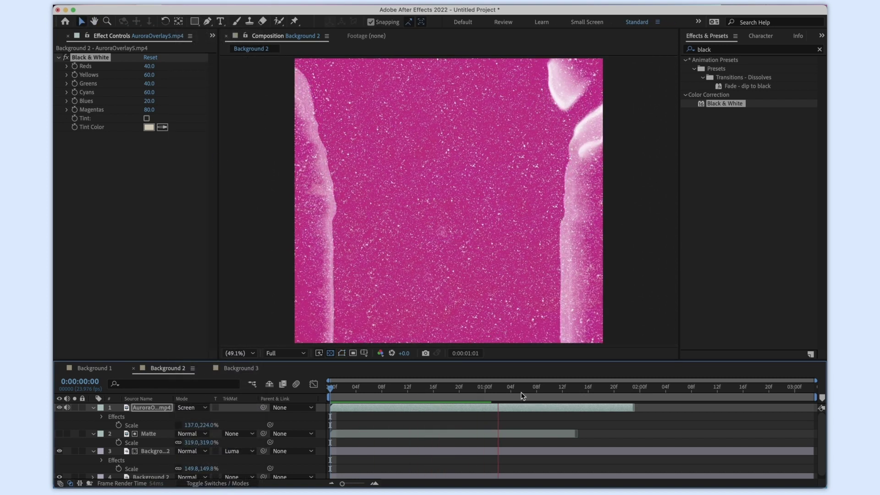
{"action": "left_click", "coordinate": [491, 388]}
{"action": "type", "text": "r"}
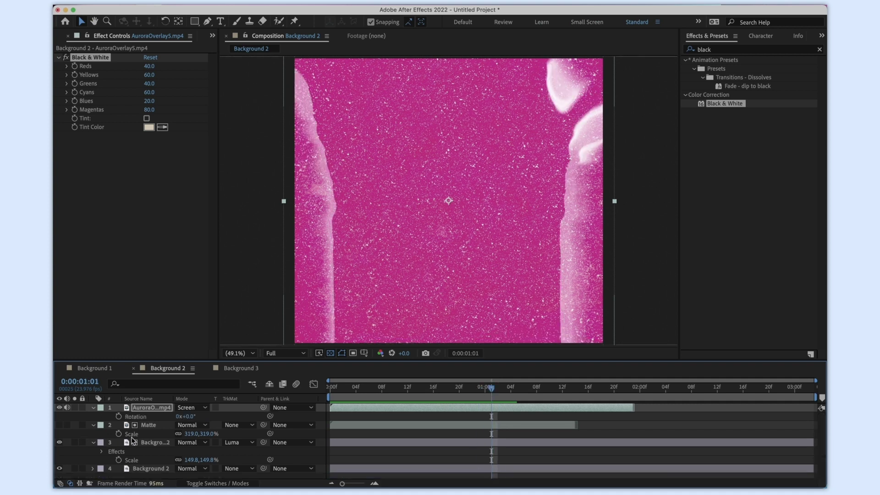
{"action": "type", "text": "90"}
{"action": "key", "text": "Return"}
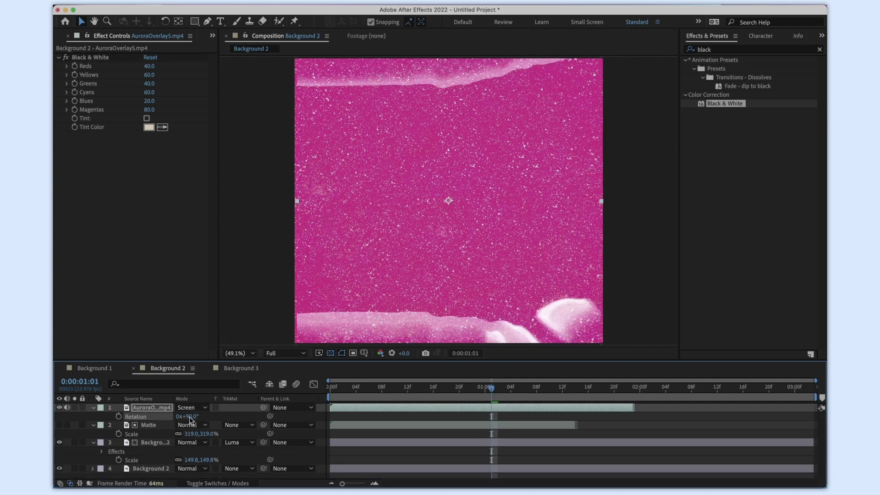
{"action": "left_click_drag", "start_coordinate": [427, 389], "coordinate": [532, 392]}
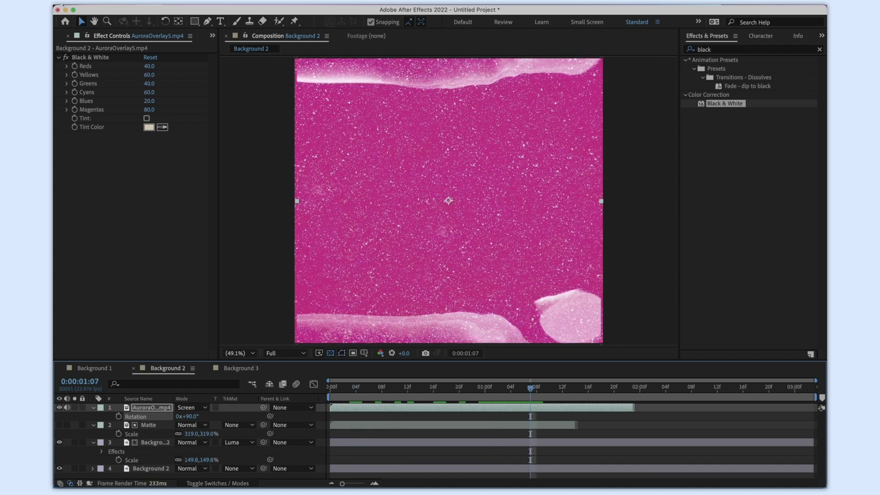
Add the NoemieOverlay2.mp4 star clip from the Overlays folder as the top layer
{"action": "left_click", "coordinate": [211, 36]}
{"action": "left_click", "coordinate": [229, 45]}
{"action": "left_click", "coordinate": [99, 245]}
{"action": "left_click", "coordinate": [100, 255]}
{"action": "left_click", "coordinate": [103, 266]}
{"action": "left_click_drag", "start_coordinate": [106, 274], "coordinate": [135, 404]}
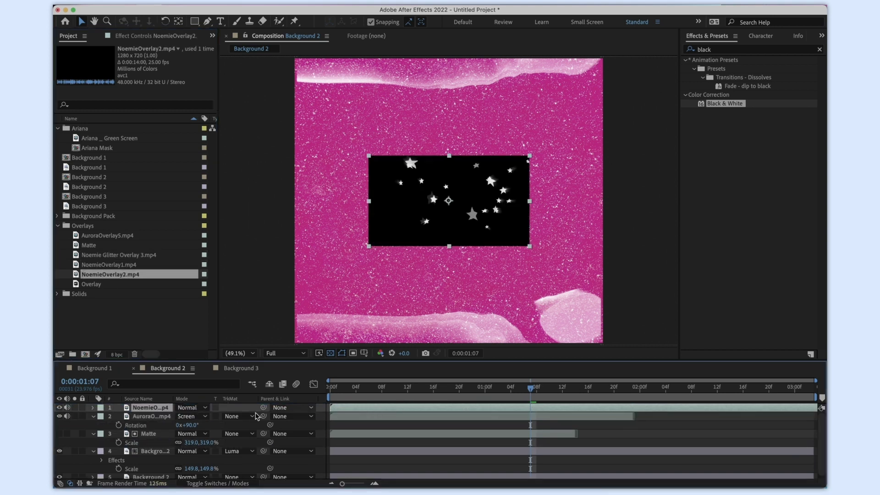
Enlarge the star overlay to fill the frame and blend it in Screen mode
{"action": "key", "text": "s"}
{"action": "left_click_drag", "start_coordinate": [202, 416], "coordinate": [310, 411]}
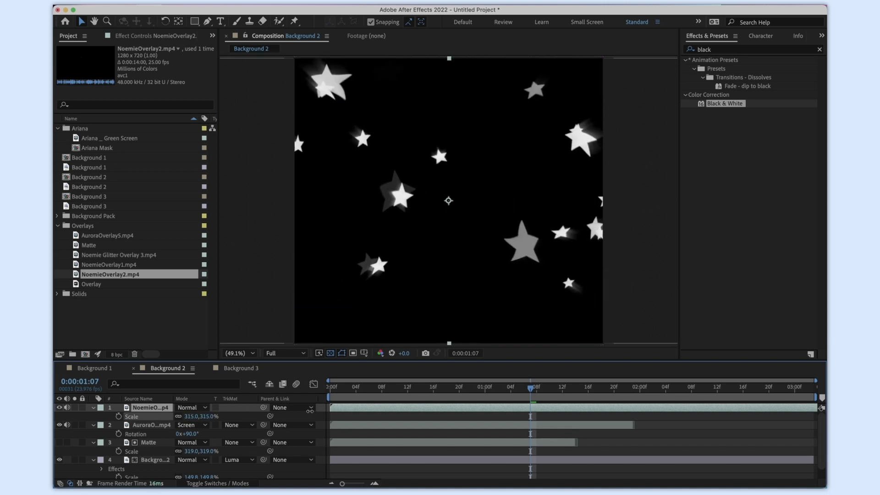
{"action": "left_click", "coordinate": [197, 408]}
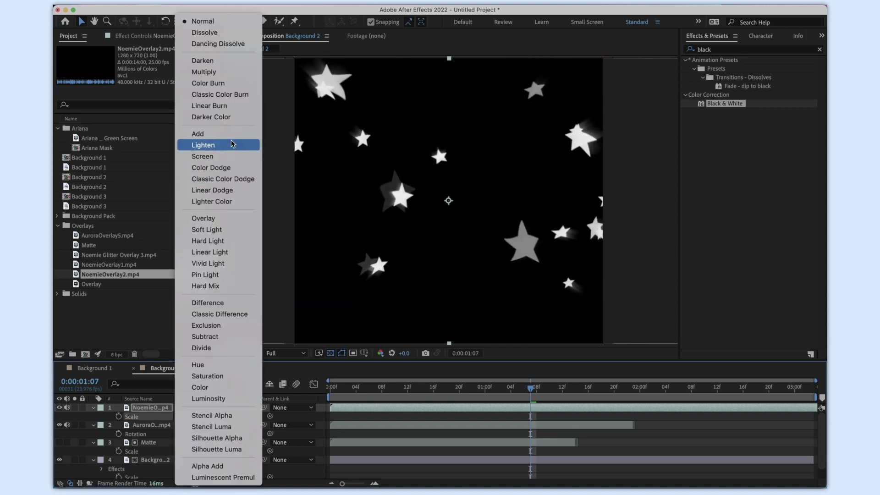
{"action": "left_click", "coordinate": [213, 120]}
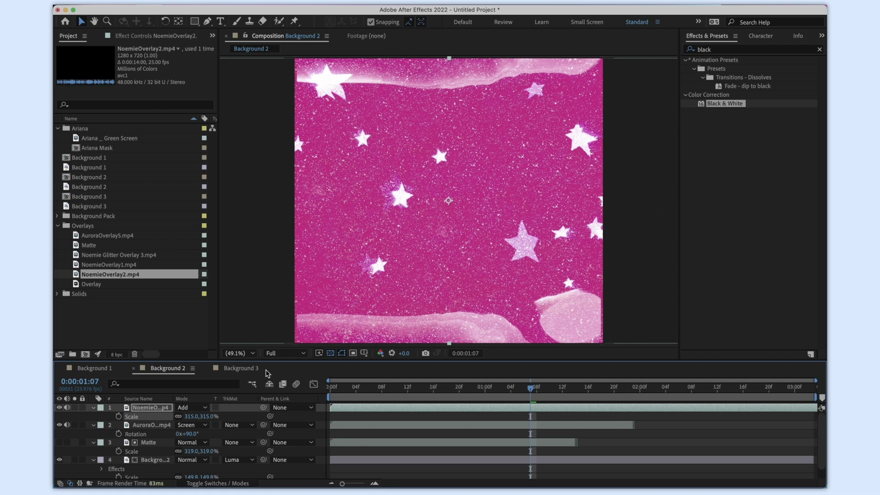
{"action": "left_click", "coordinate": [189, 407]}
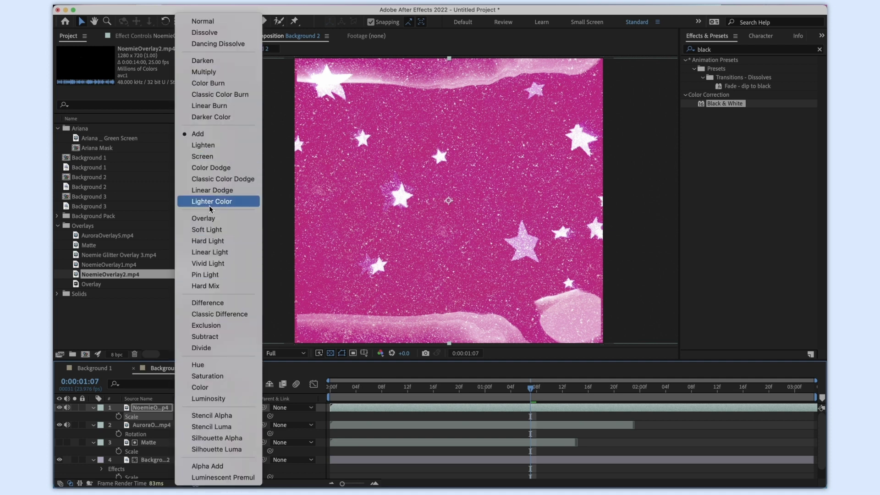
{"action": "left_click", "coordinate": [203, 156]}
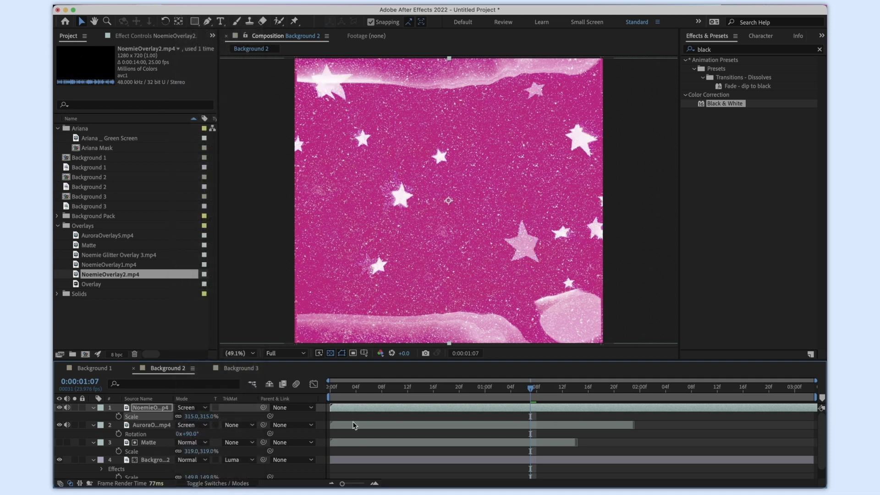
Bring the Ariana Mask cutout into Background 2 and move the aurora overlay below it
{"action": "left_click", "coordinate": [331, 389]}
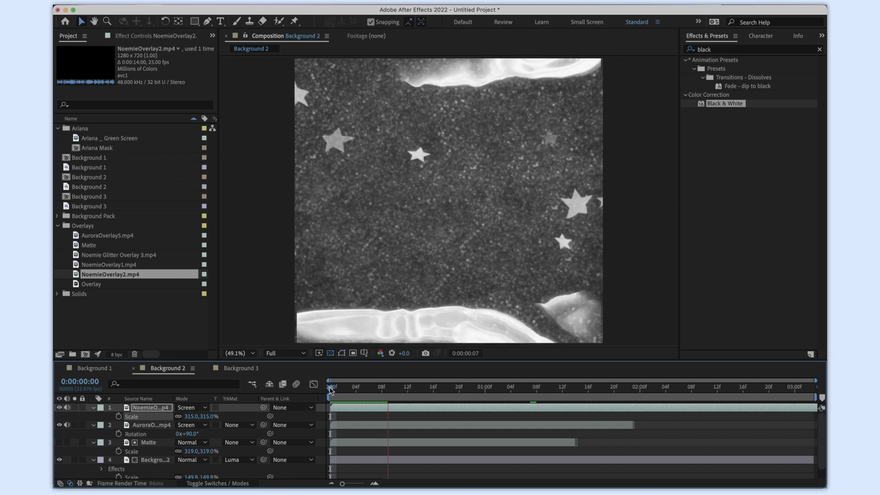
{"action": "key", "text": "space"}
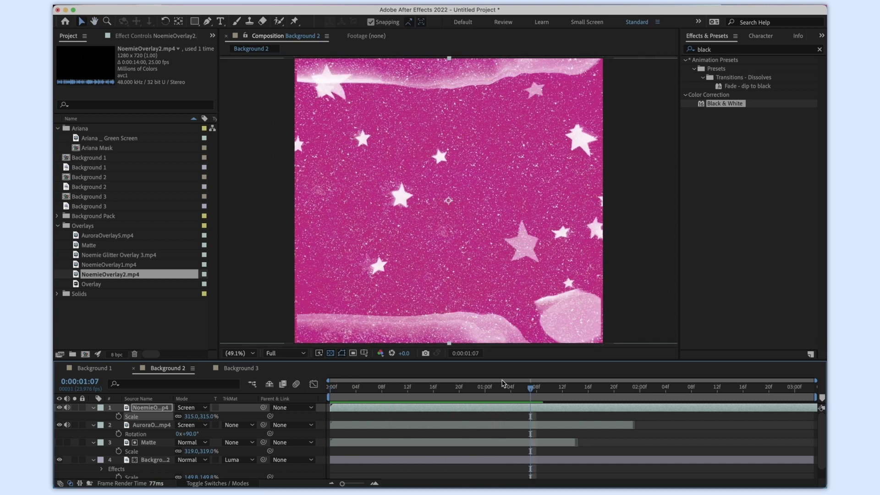
{"action": "left_click_drag", "start_coordinate": [92, 148], "coordinate": [192, 441]}
{"action": "left_click_drag", "start_coordinate": [133, 428], "coordinate": [152, 450]}
Apply Drop Shadow to the Ariana Mask cutout and limit the work area to about 14 frames
{"action": "left_click", "coordinate": [153, 434]}
{"action": "left_click", "coordinate": [523, 390]}
{"action": "left_click", "coordinate": [149, 425]}
{"action": "left_click", "coordinate": [752, 49]}
{"action": "type", "text": "drop"}
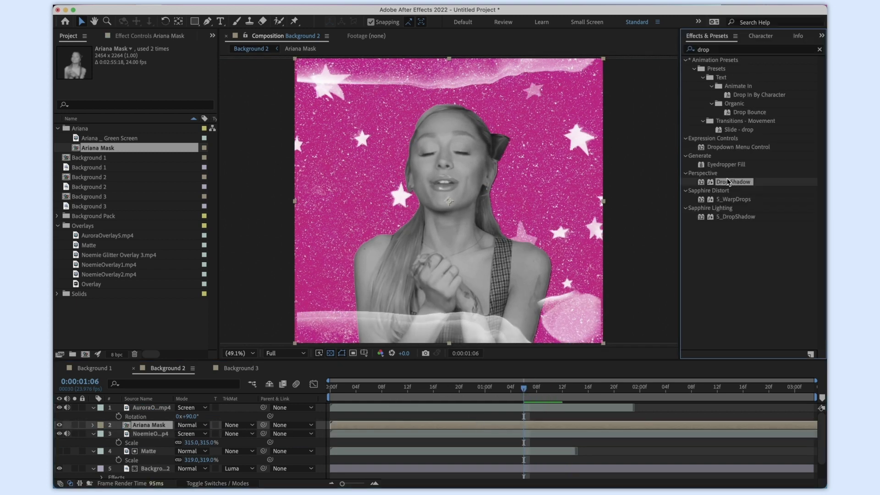
{"action": "double_click", "coordinate": [733, 182]}
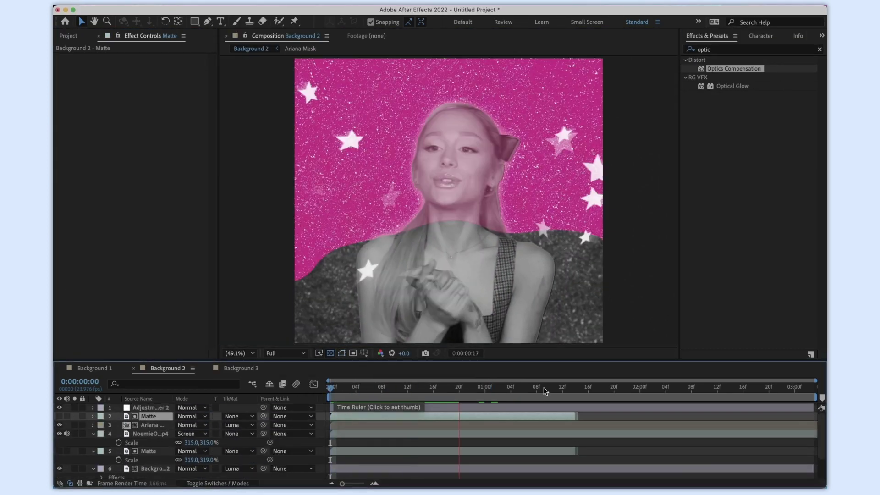
{"action": "left_click_drag", "start_coordinate": [815, 397], "coordinate": [571, 403]}
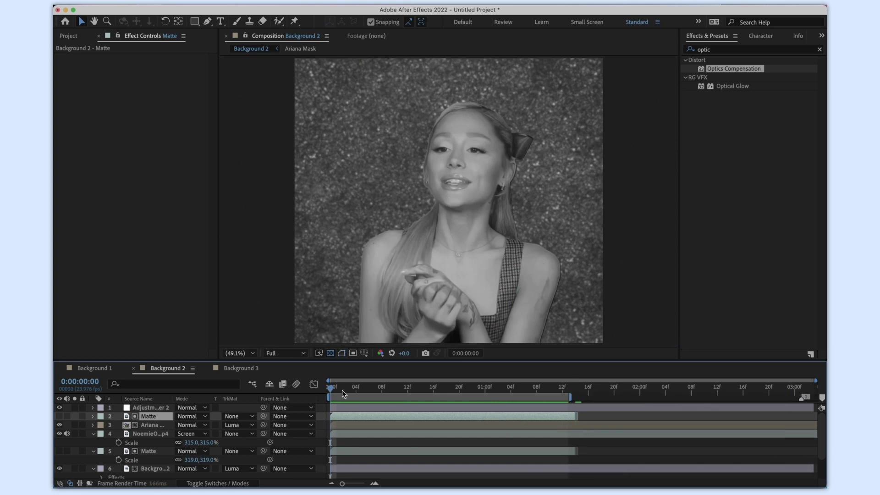
{"action": "key", "text": "space"}
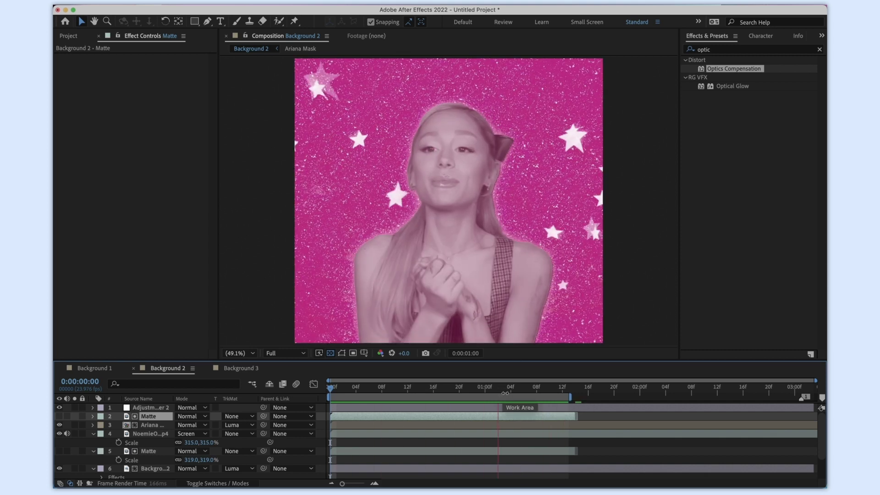
Hide the Ariana cutout layer in Background 2 during the preview
{"action": "left_click_drag", "start_coordinate": [508, 392], "coordinate": [440, 392]}
{"action": "key", "text": "space"}
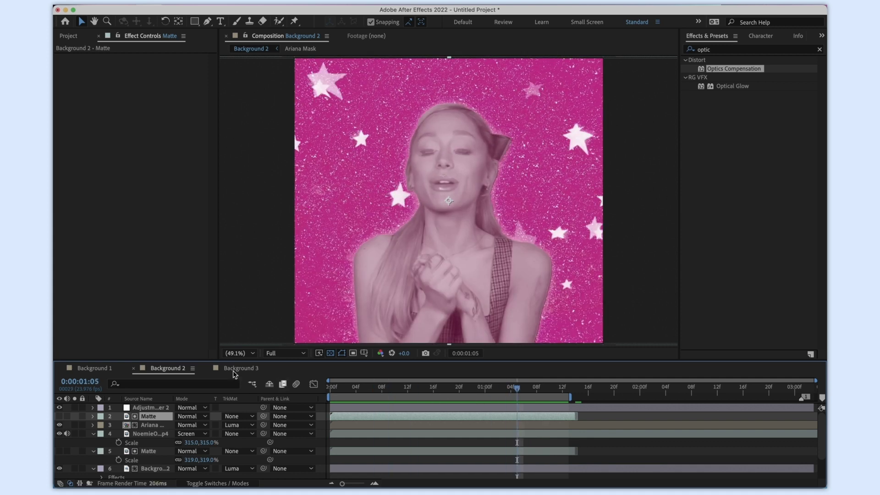
{"action": "left_click", "coordinate": [60, 425]}
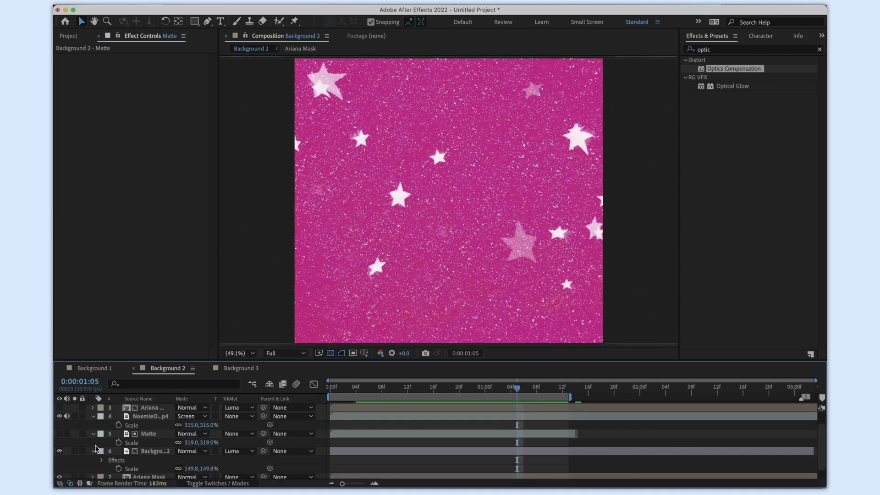
{"action": "scroll", "coordinate": [79, 455], "scroll_direction": "down", "scroll_amount": 3}
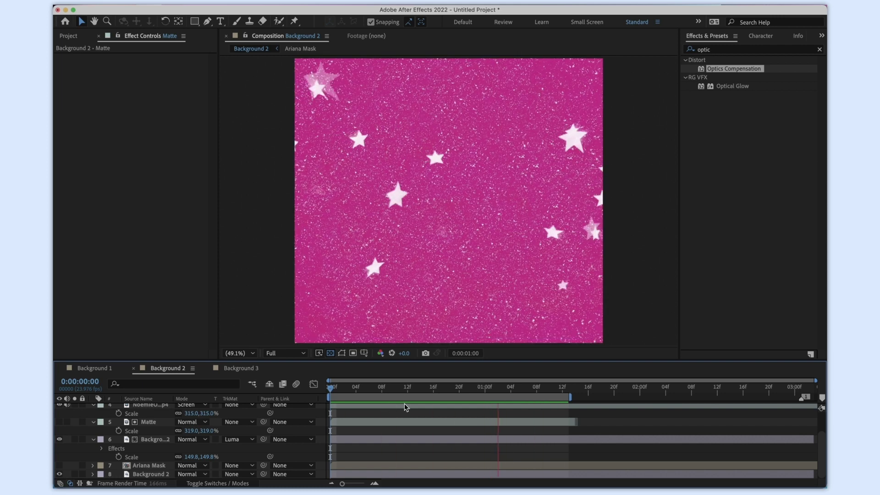
Return the playhead to 0 and switch to the Background 3 composition
{"action": "left_click_drag", "start_coordinate": [508, 393], "coordinate": [481, 383]}
{"action": "left_click_drag", "start_coordinate": [337, 388], "coordinate": [283, 388]}
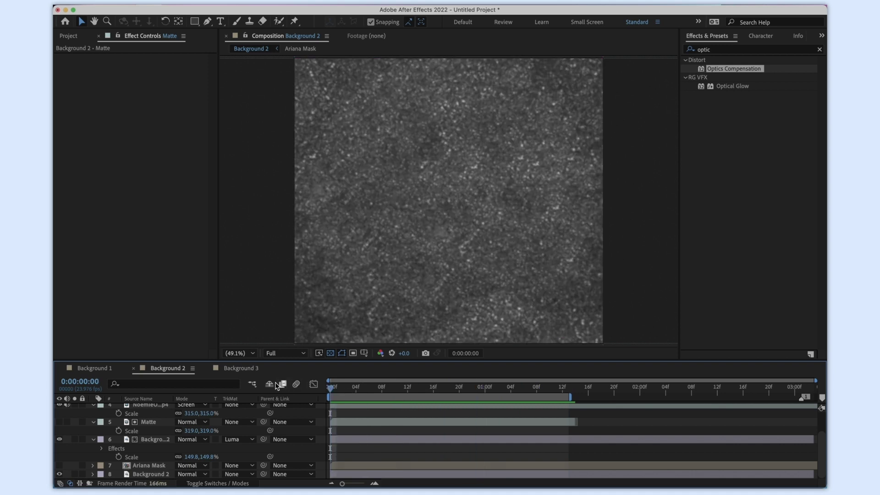
{"action": "left_click", "coordinate": [245, 368]}
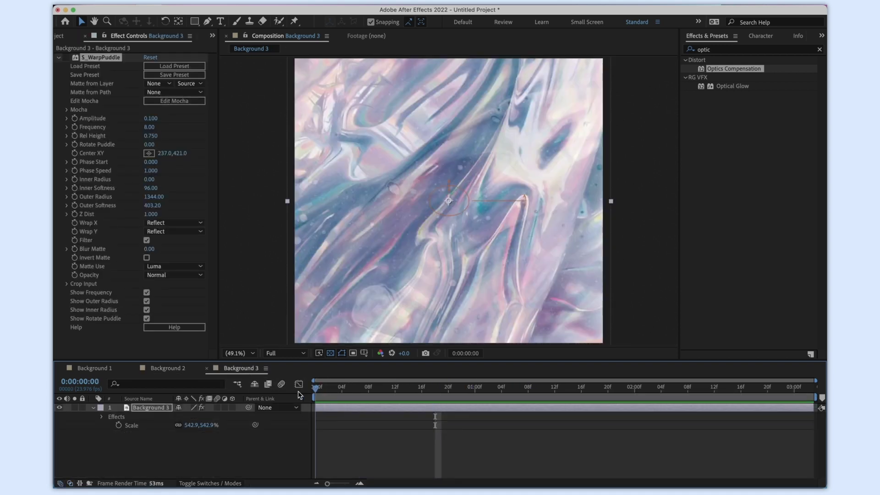
Re-enable the S_WarpPuddle effect on Background 3 and preview the ripple warp from the start
{"action": "key", "text": "space"}
{"action": "key", "text": "space"}
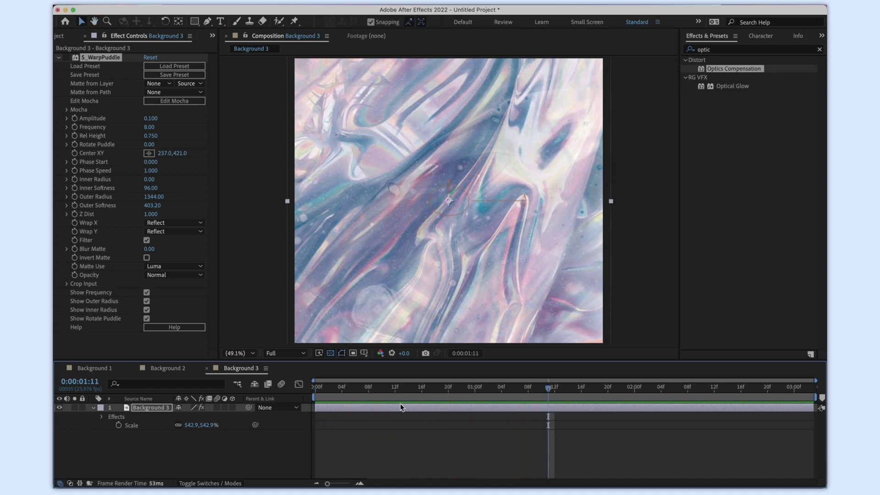
{"action": "left_click_drag", "start_coordinate": [347, 391], "coordinate": [309, 396]}
{"action": "key", "text": "space"}
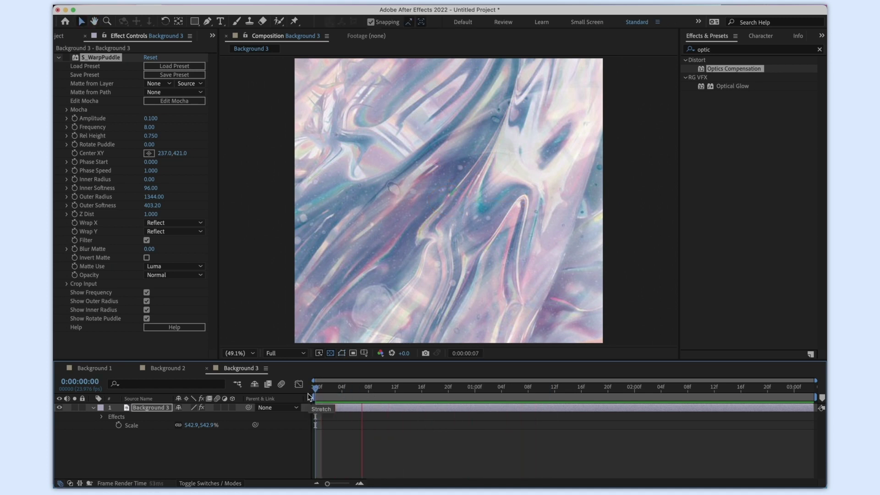
{"action": "key", "text": "space"}
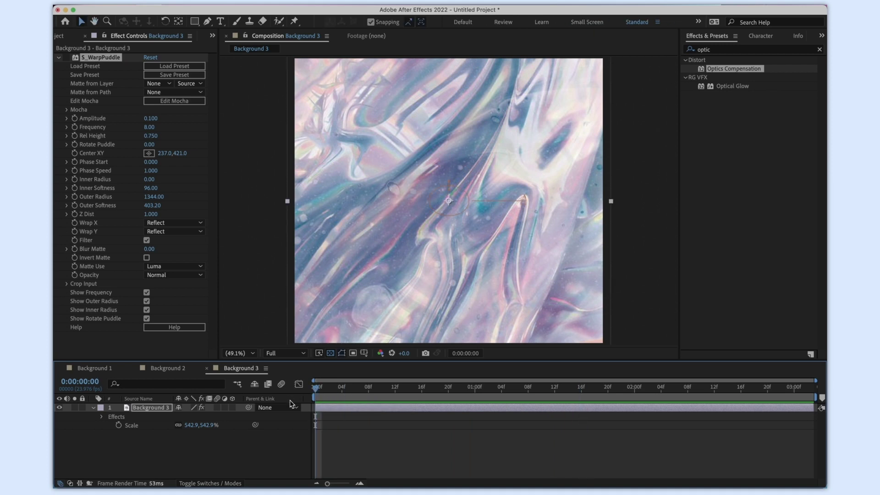
{"action": "left_click", "coordinate": [67, 58]}
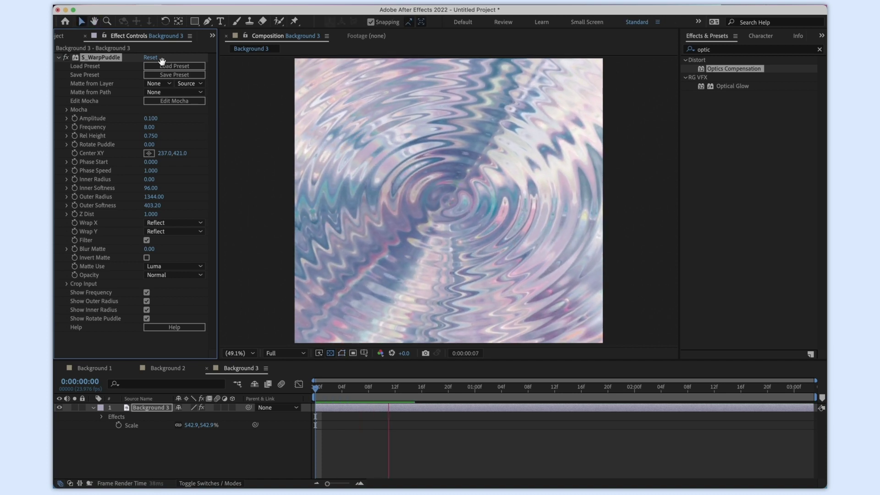
{"action": "key", "text": "space"}
{"action": "key", "text": "space"}
{"action": "left_click", "coordinate": [312, 389]}
{"action": "key", "text": "space"}
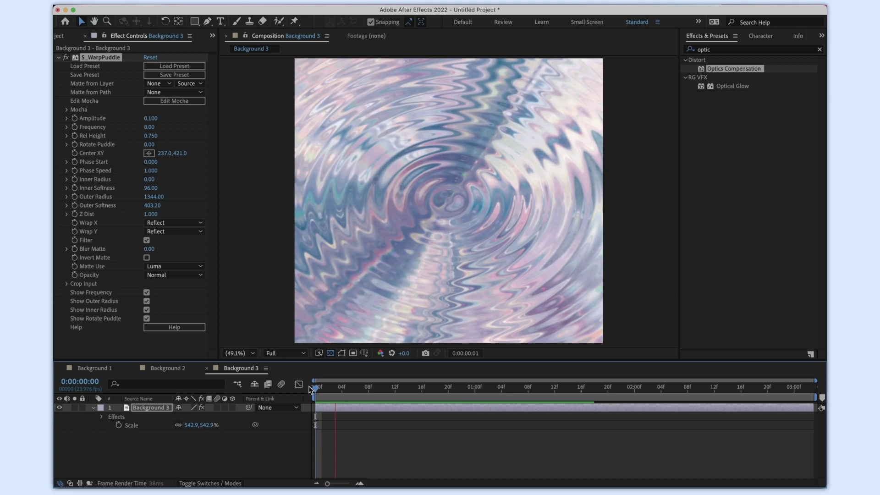
{"action": "key", "text": "space"}
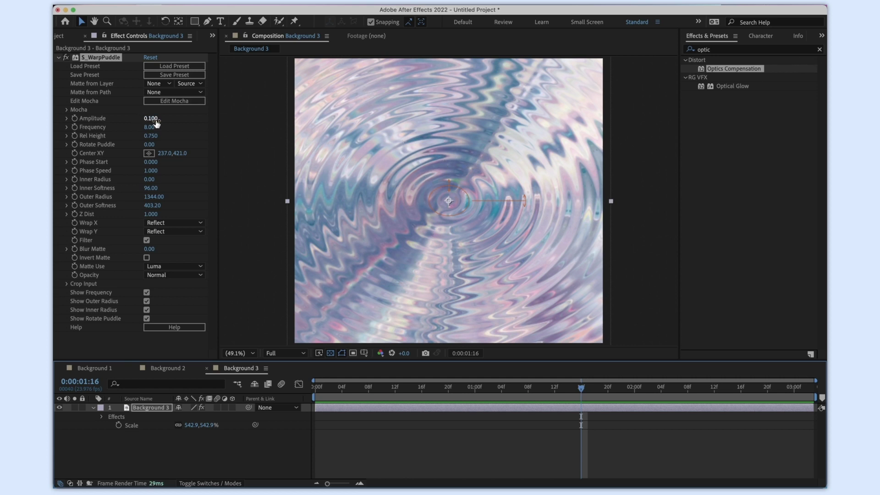
Lower the warp Amplitude to 0.030 and Rel Height to 0.580, previewing the subtler result
{"action": "left_click_drag", "start_coordinate": [151, 122], "coordinate": [127, 133]}
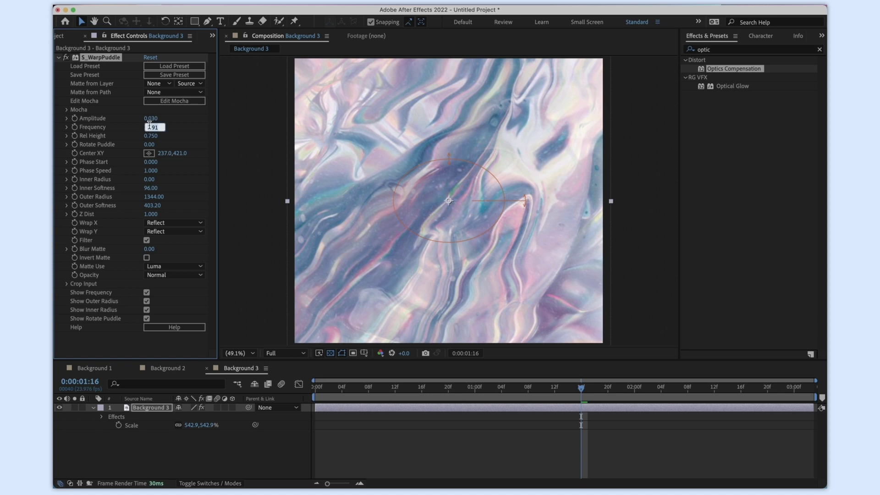
{"action": "left_click", "coordinate": [316, 389]}
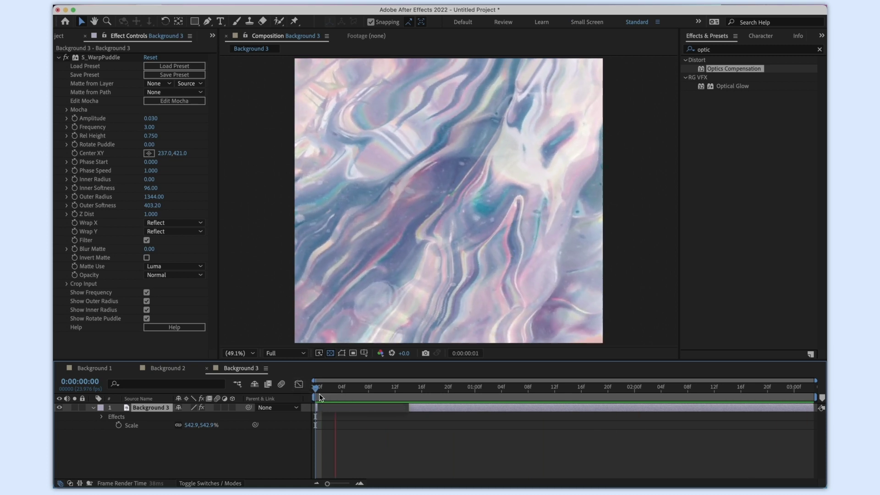
{"action": "key", "text": "space"}
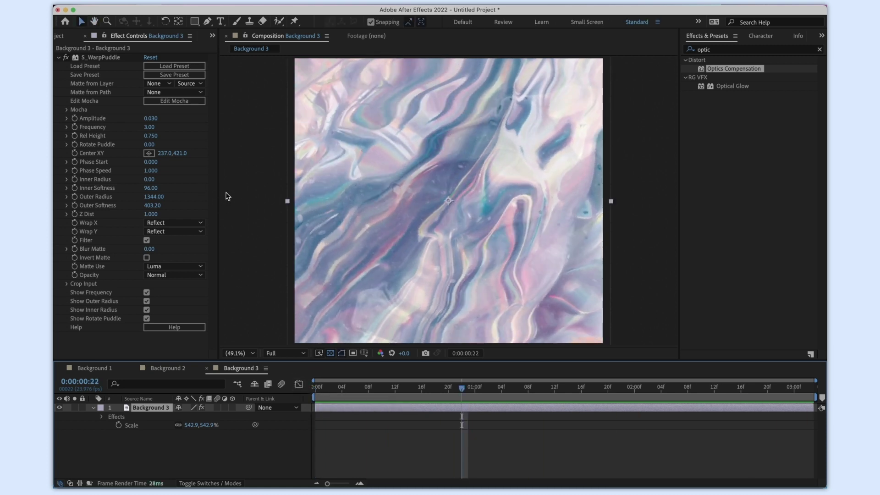
{"action": "left_click_drag", "start_coordinate": [151, 136], "coordinate": [167, 134]}
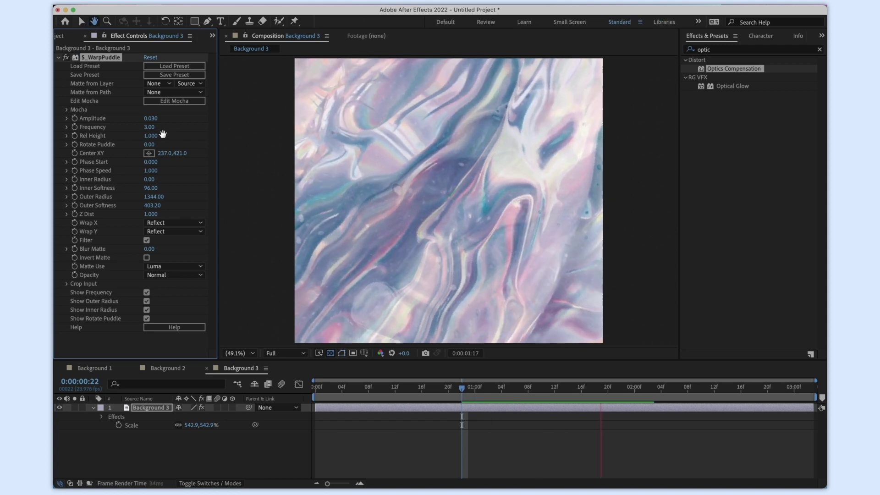
{"action": "key", "text": "space"}
{"action": "left_click_drag", "start_coordinate": [169, 137], "coordinate": [138, 139]}
{"action": "key", "text": "space"}
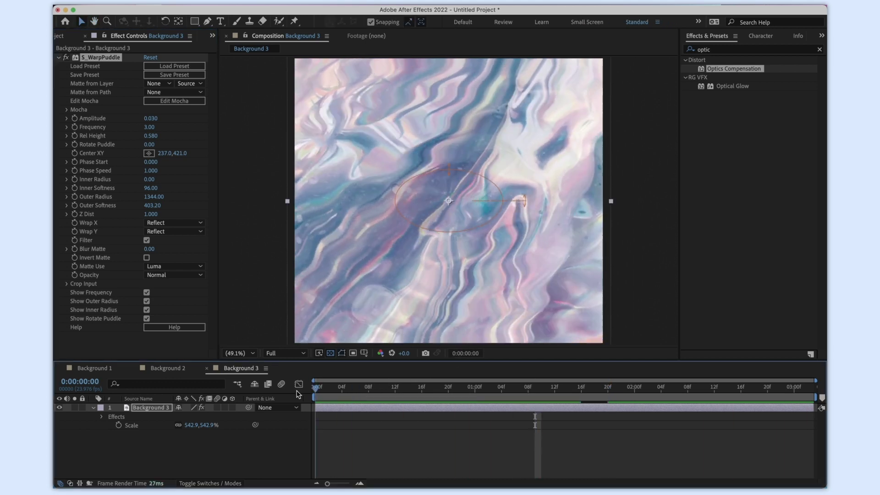
{"action": "key", "text": "space"}
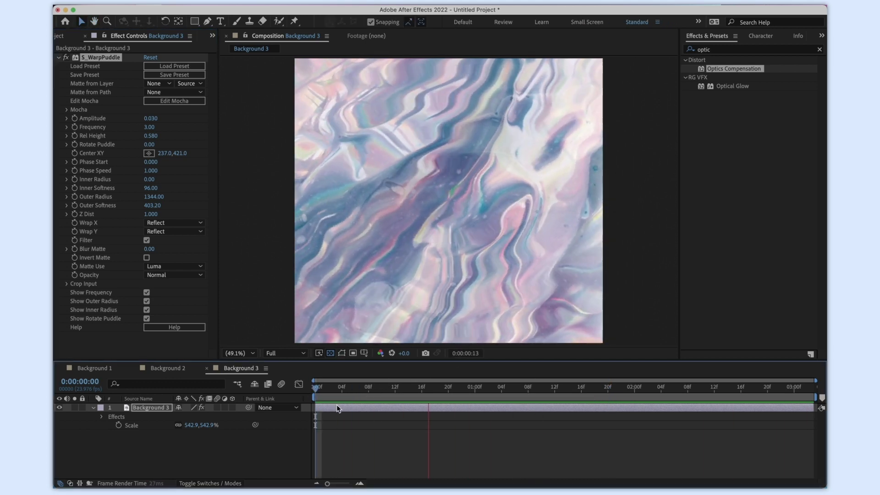
{"action": "key", "text": "space"}
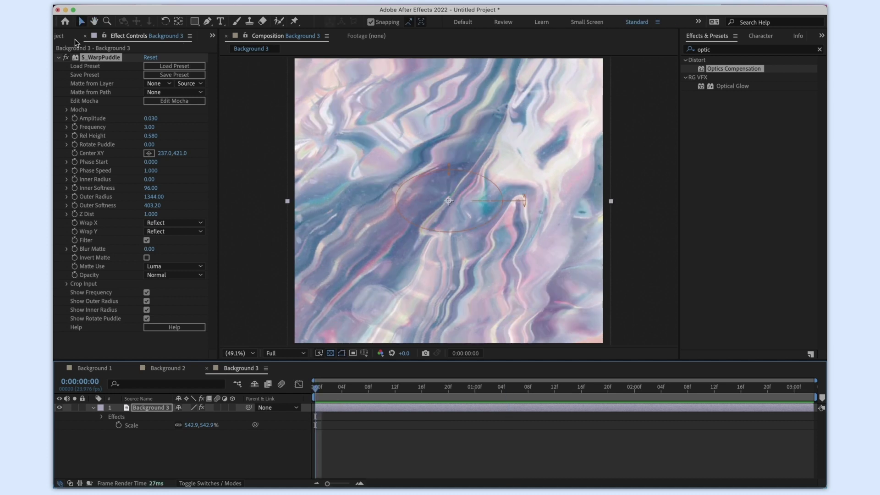
{"action": "left_click", "coordinate": [67, 39]}
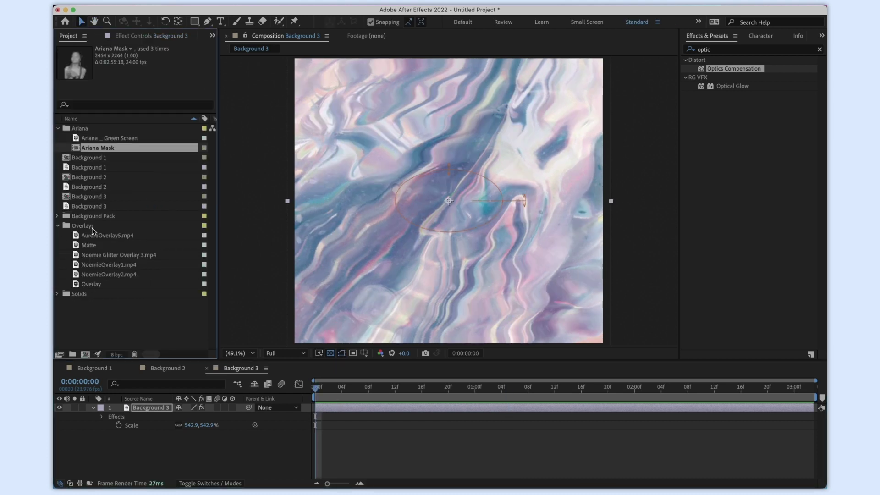
Add Noemie Glitter Overlay 3.mp4 to Background 3 and scale it to 219%
{"action": "left_click", "coordinate": [111, 256]}
{"action": "left_click_drag", "start_coordinate": [112, 260], "coordinate": [275, 412]}
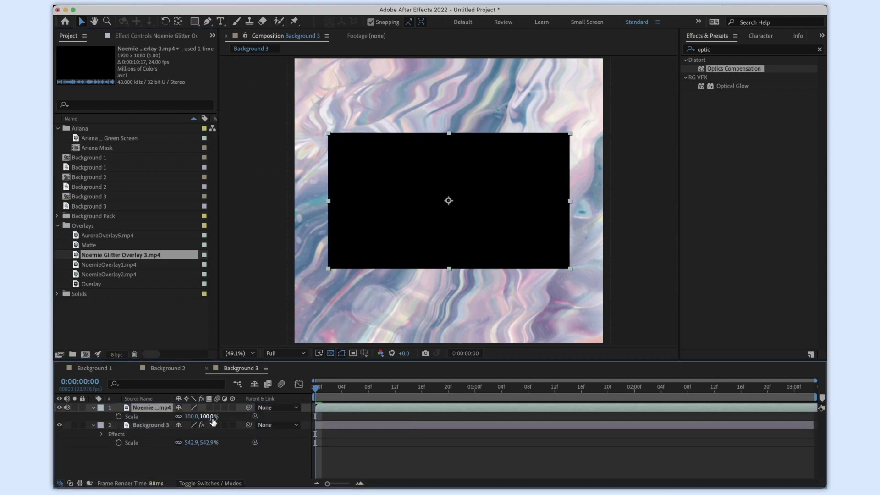
{"action": "left_click_drag", "start_coordinate": [212, 418], "coordinate": [287, 416]}
{"action": "left_click_drag", "start_coordinate": [586, 388], "coordinate": [701, 389]}
{"action": "left_click_drag", "start_coordinate": [349, 389], "coordinate": [316, 389]}
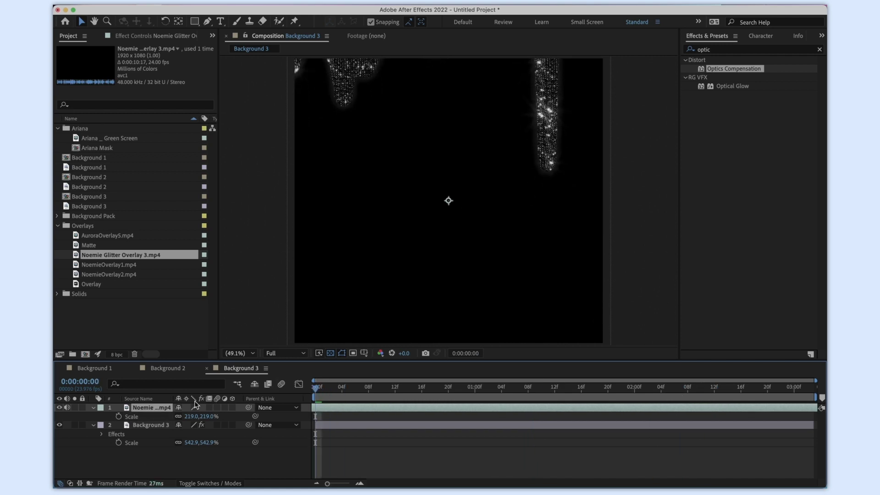
Set the glitter layer's blend mode to Add after trying Lighten, then preview
{"action": "key", "text": "F4"}
{"action": "left_click", "coordinate": [198, 409]}
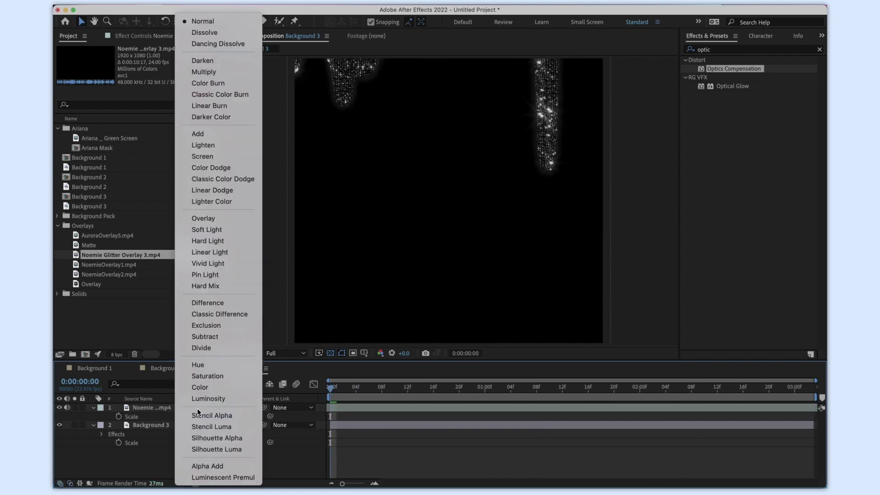
{"action": "left_click", "coordinate": [204, 149]}
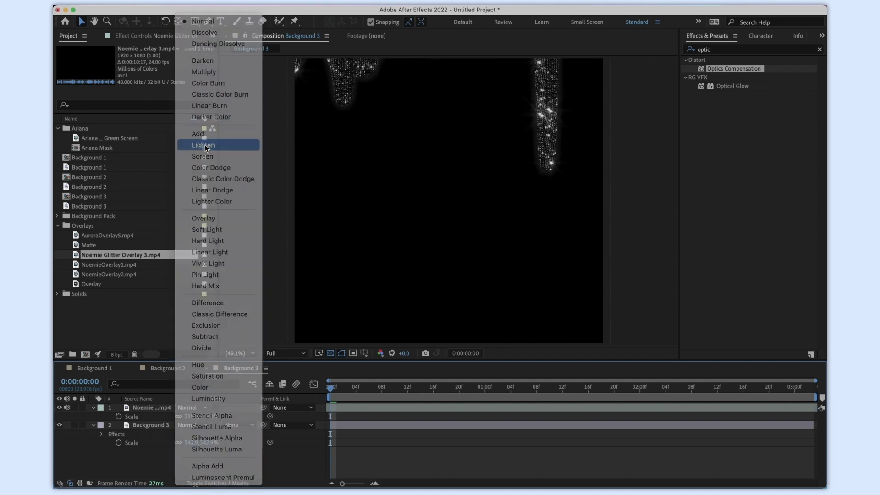
{"action": "left_click", "coordinate": [196, 409]}
{"action": "left_click", "coordinate": [218, 131]}
{"action": "left_click", "coordinate": [196, 407]}
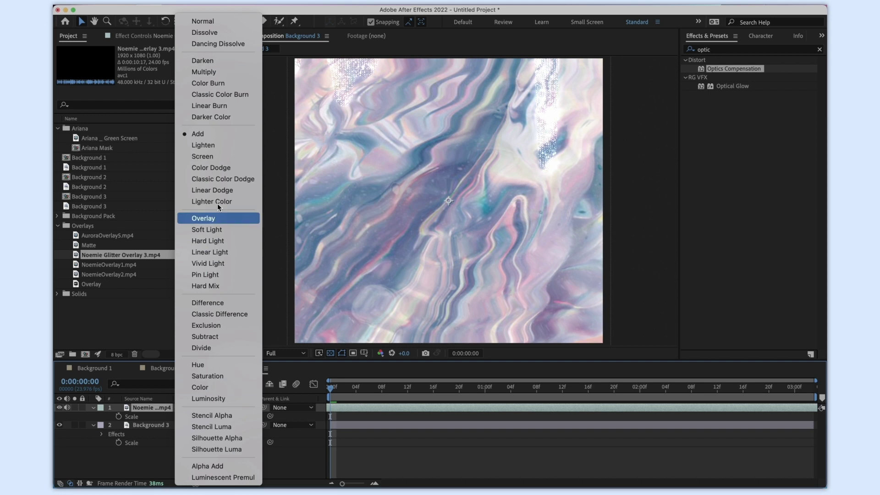
{"action": "left_click", "coordinate": [549, 387]}
{"action": "key", "text": "space"}
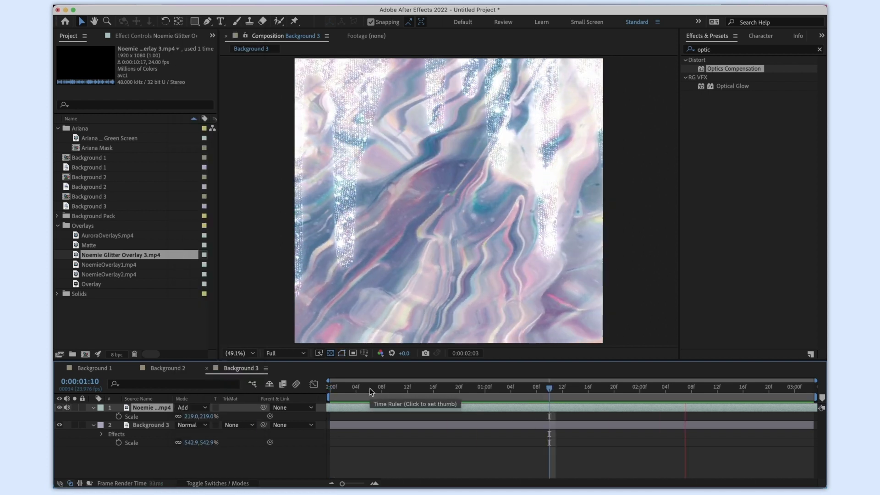
{"action": "key", "text": "space"}
{"action": "left_click_drag", "start_coordinate": [383, 397], "coordinate": [542, 389]}
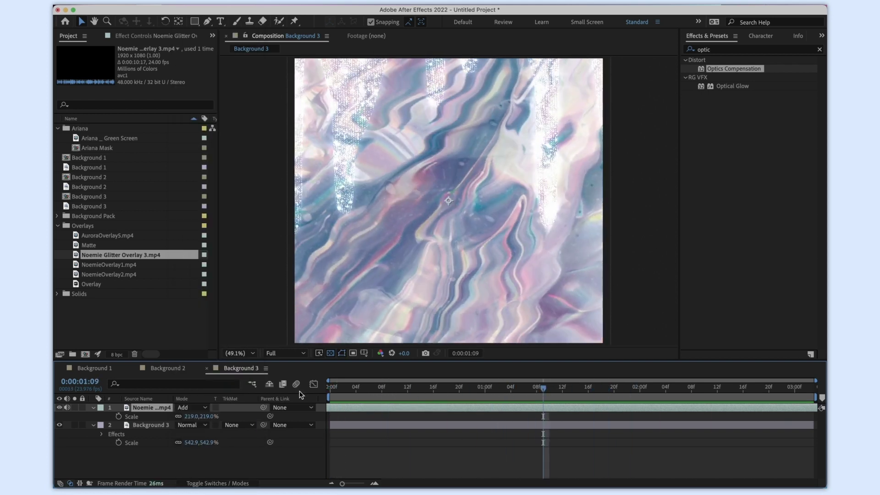
{"action": "left_click", "coordinate": [155, 427]}
{"action": "left_click", "coordinate": [148, 39]}
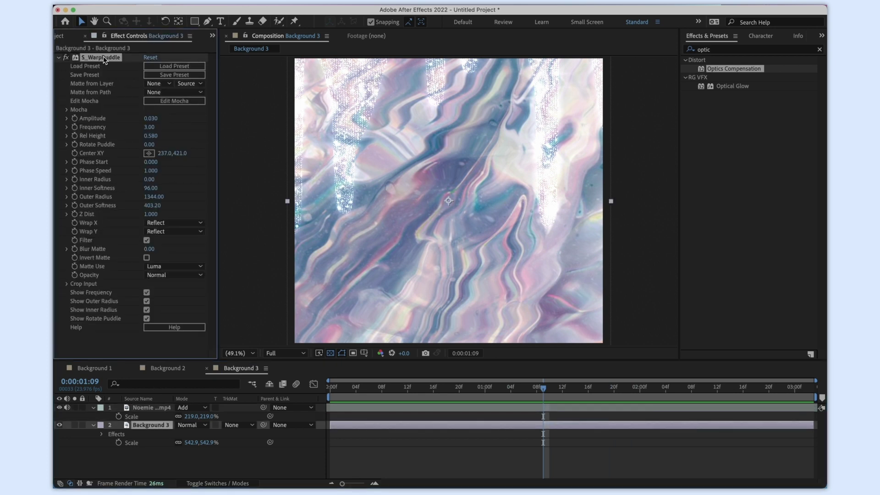
{"action": "left_click", "coordinate": [143, 407]}
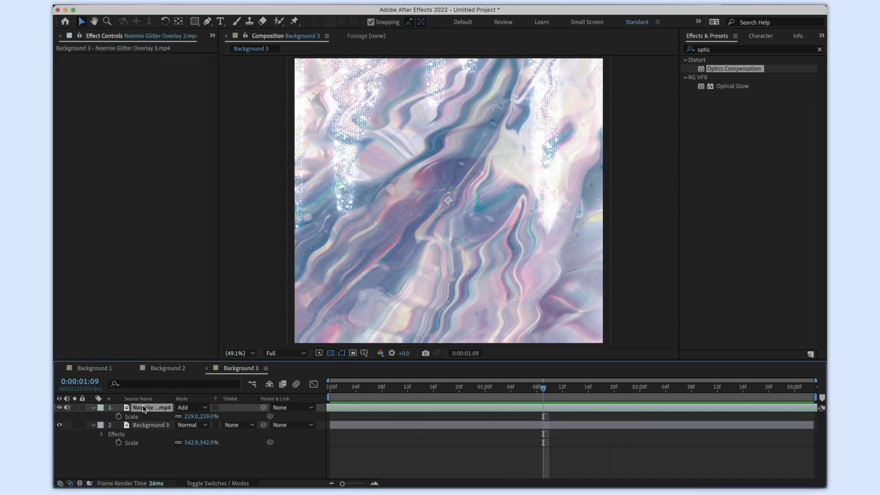
{"action": "key", "text": "super+v"}
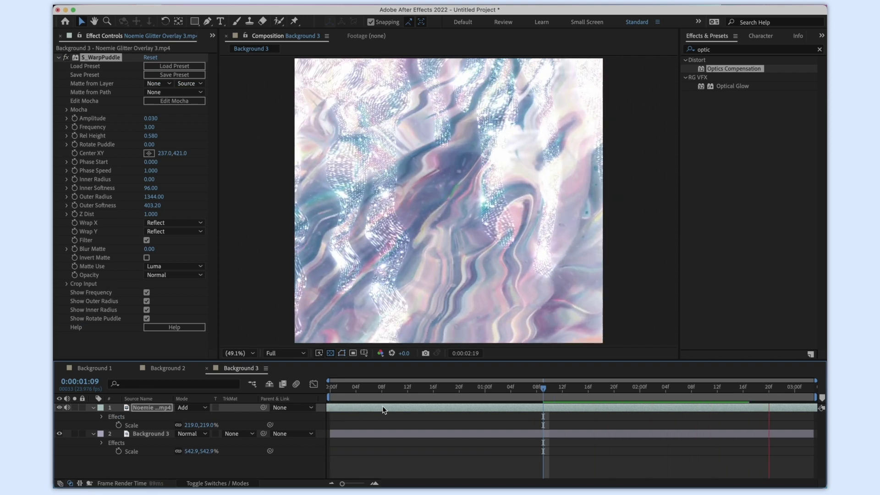
{"action": "left_click_drag", "start_coordinate": [343, 389], "coordinate": [660, 386]}
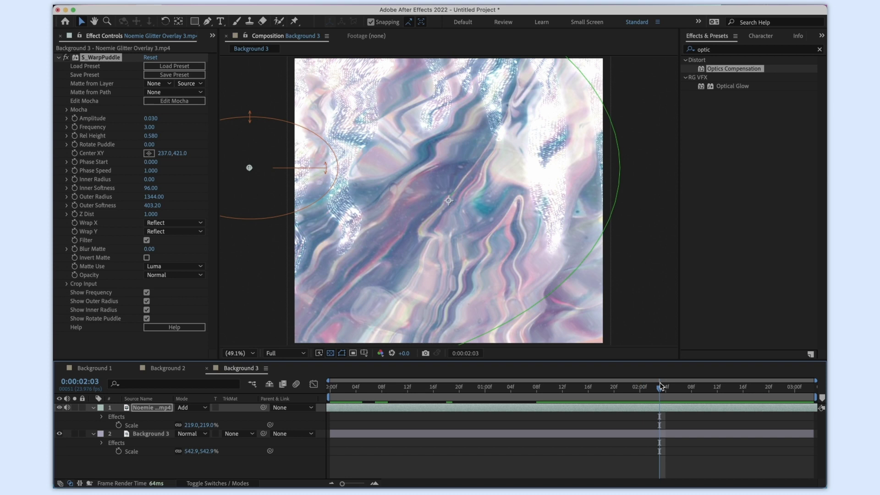
{"action": "key", "text": "Delete"}
{"action": "key", "text": "Home"}
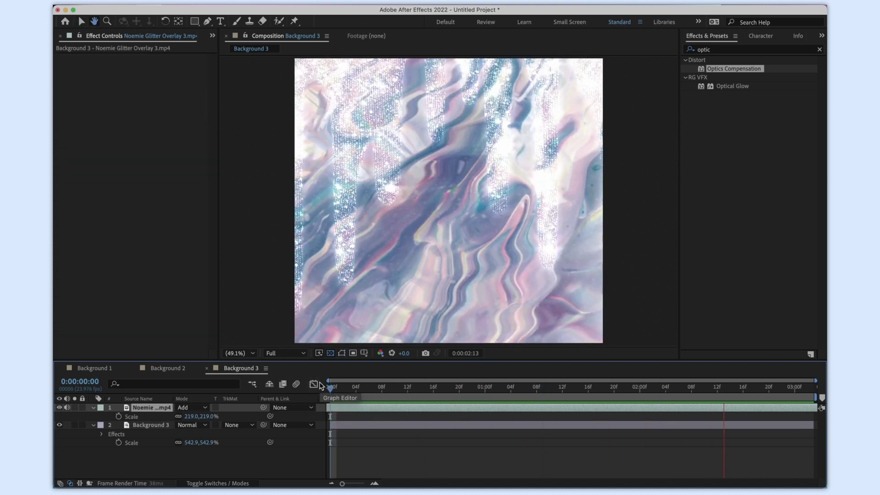
{"action": "left_click", "coordinate": [340, 427]}
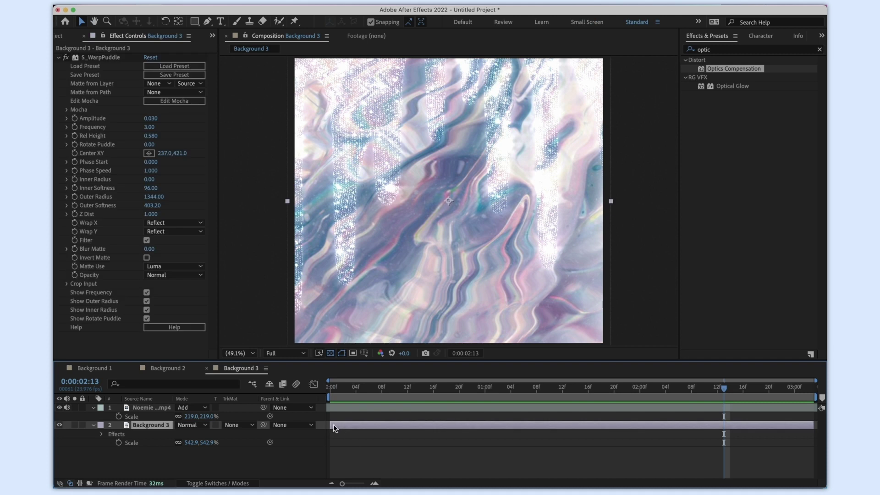
{"action": "left_click", "coordinate": [212, 36]}
{"action": "left_click", "coordinate": [230, 52]}
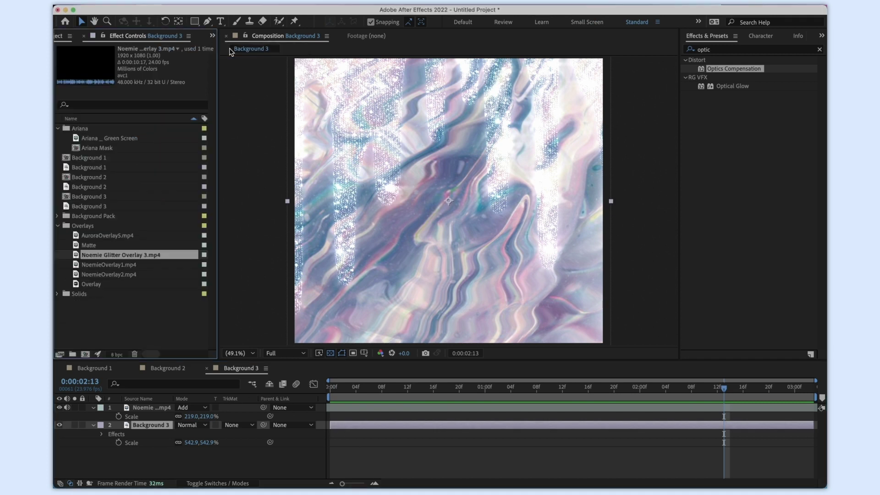
Add the masked Ariana cutout footage to Background 3 and preview it
{"action": "left_click", "coordinate": [98, 148]}
{"action": "left_click_drag", "start_coordinate": [272, 375], "coordinate": [167, 406]}
{"action": "key", "text": "Home"}
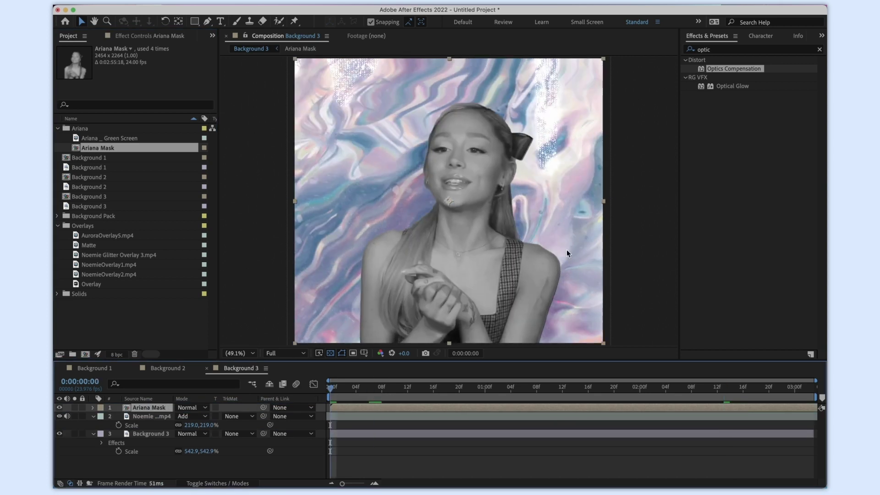
{"action": "key", "text": "space"}
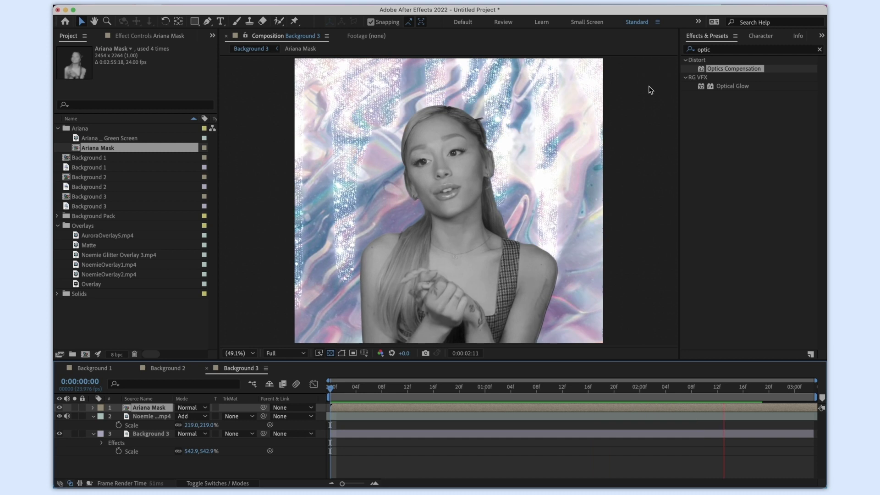
{"action": "key", "text": "space"}
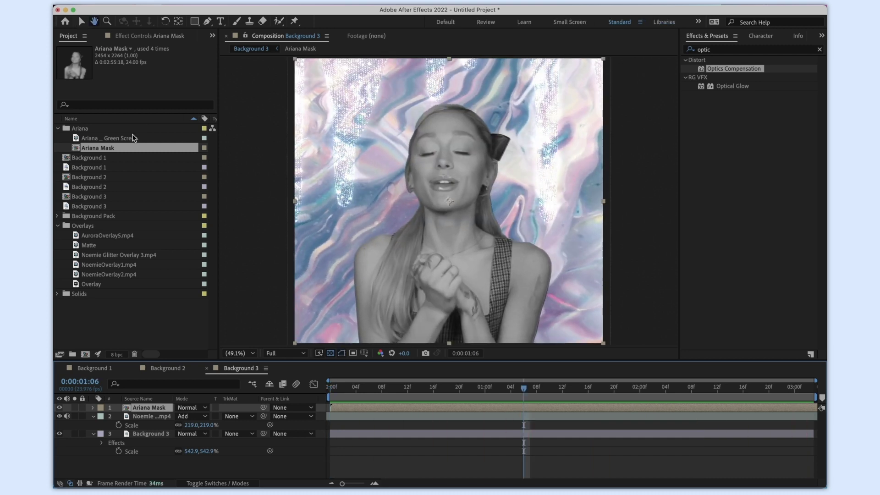
Add the Overlay.mp4 grid at 221% scale in Overlay blend mode, after trying Add and Soft Light
{"action": "left_click_drag", "start_coordinate": [93, 284], "coordinate": [208, 428]}
{"action": "key", "text": "s"}
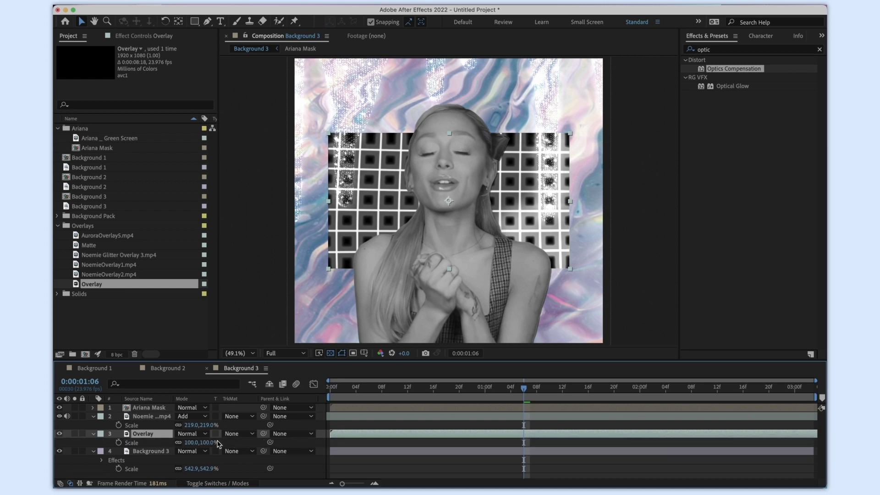
{"action": "left_click_drag", "start_coordinate": [221, 443], "coordinate": [235, 442]}
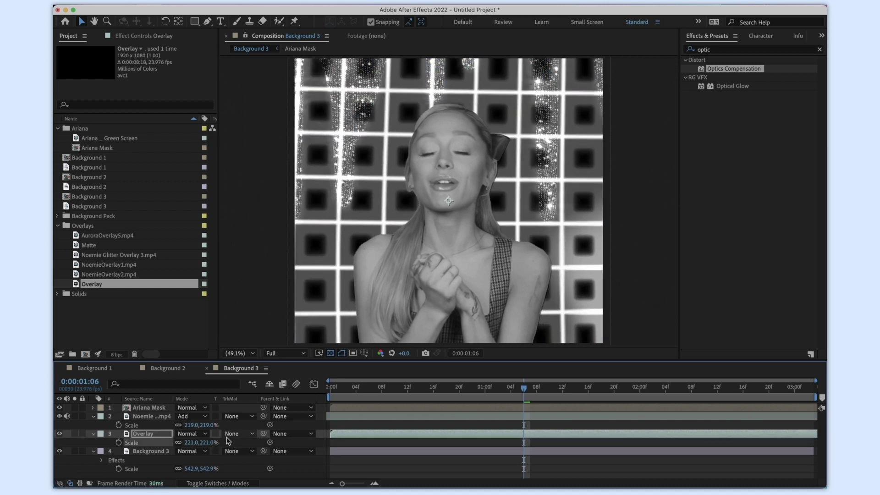
{"action": "left_click", "coordinate": [204, 433]}
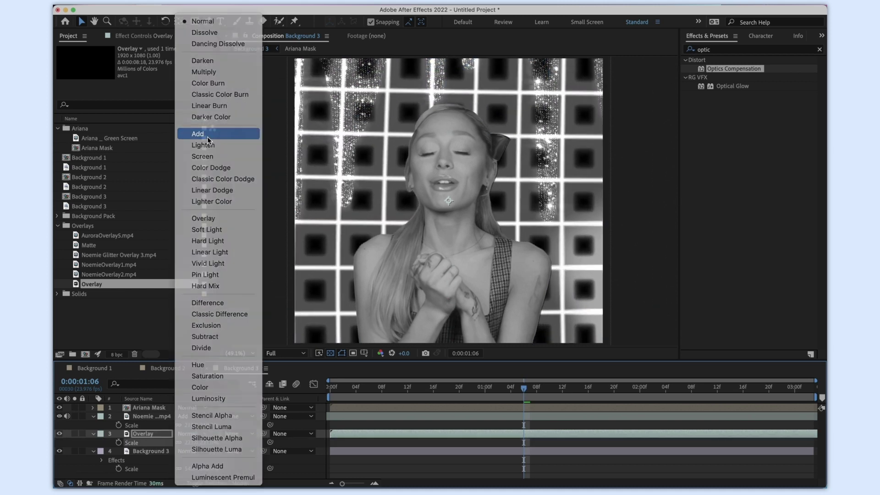
{"action": "left_click", "coordinate": [207, 135]}
{"action": "left_click", "coordinate": [189, 434]}
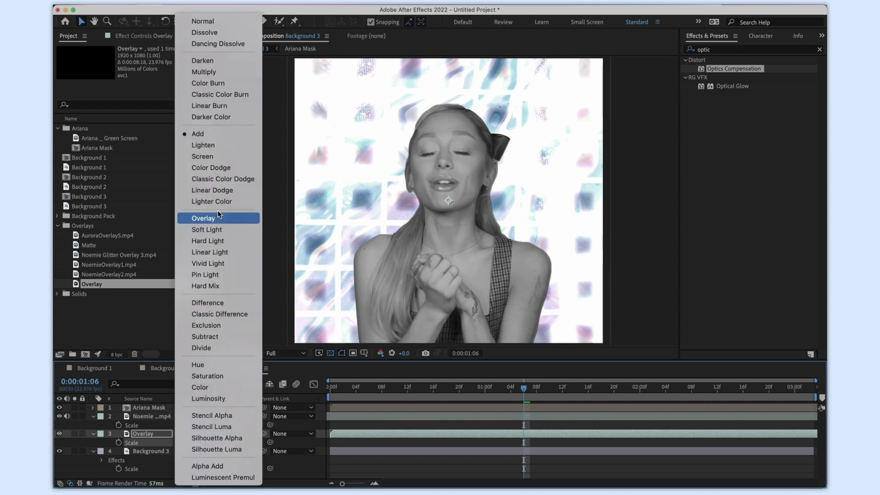
{"action": "left_click", "coordinate": [222, 230]}
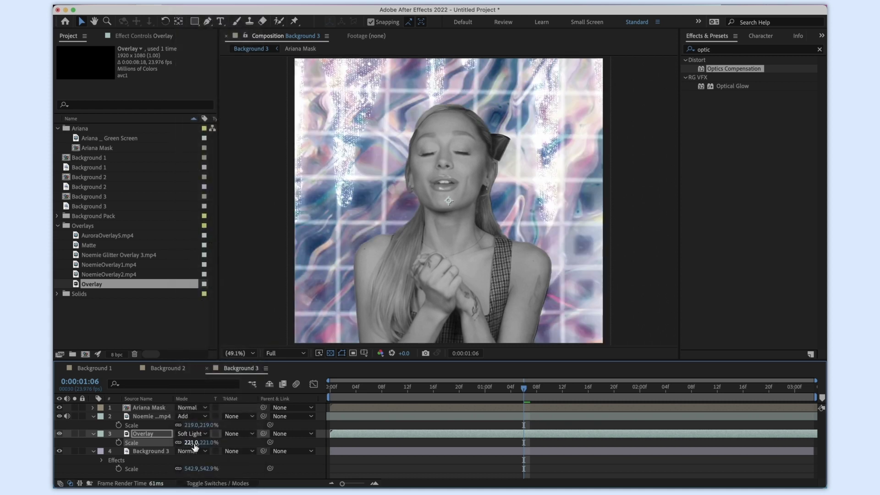
{"action": "left_click", "coordinate": [192, 433]}
{"action": "left_click", "coordinate": [203, 217]}
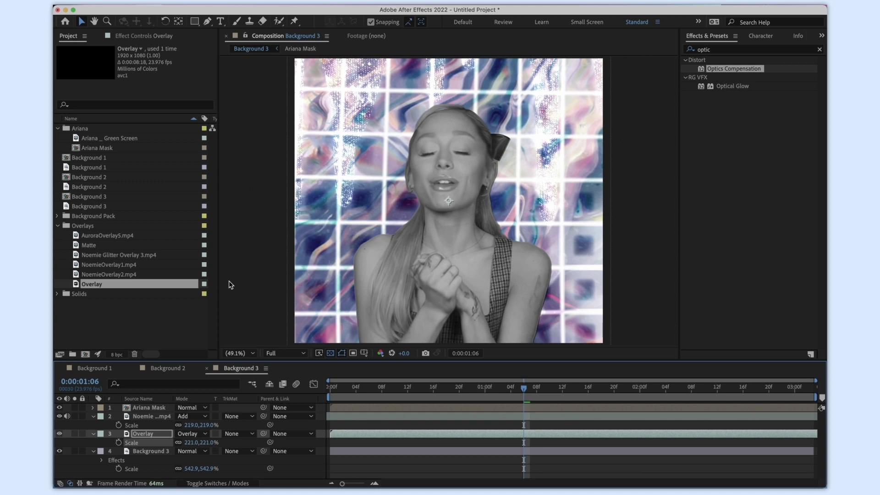
Set the grid layer's opacity to 40% and preview the comp
{"action": "left_click_drag", "start_coordinate": [344, 383], "coordinate": [318, 388]}
{"action": "key", "text": "space"}
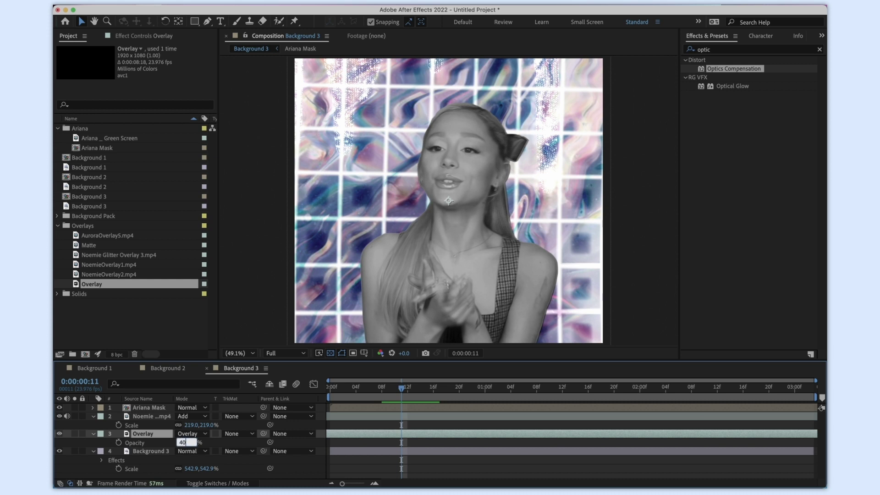
{"action": "key", "text": "Return"}
{"action": "key", "text": "space"}
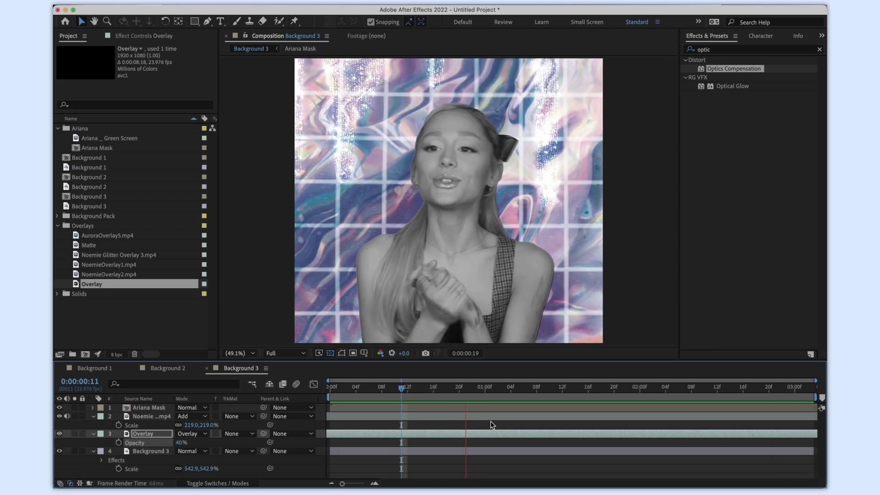
{"action": "key", "text": "space"}
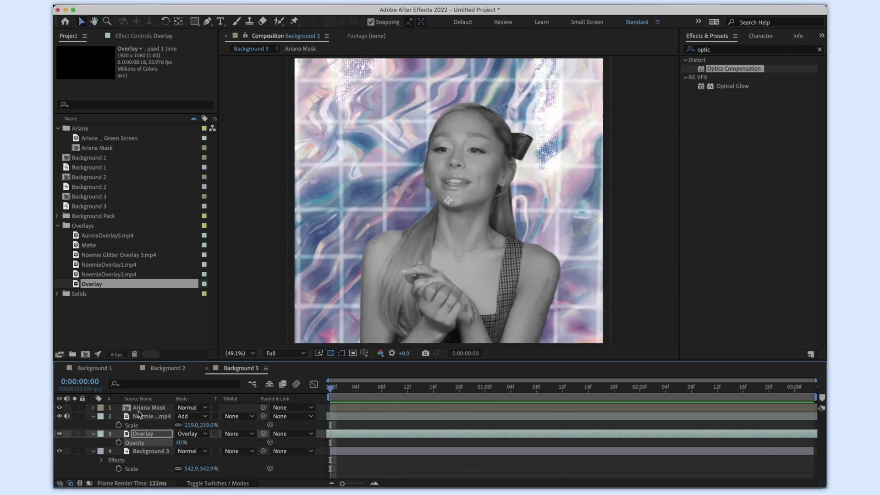
Hide the Ariana Mask cutout and view the Background 3 layer's effect settings
{"action": "left_click", "coordinate": [138, 407]}
{"action": "left_click", "coordinate": [60, 407]}
{"action": "left_click", "coordinate": [137, 450]}
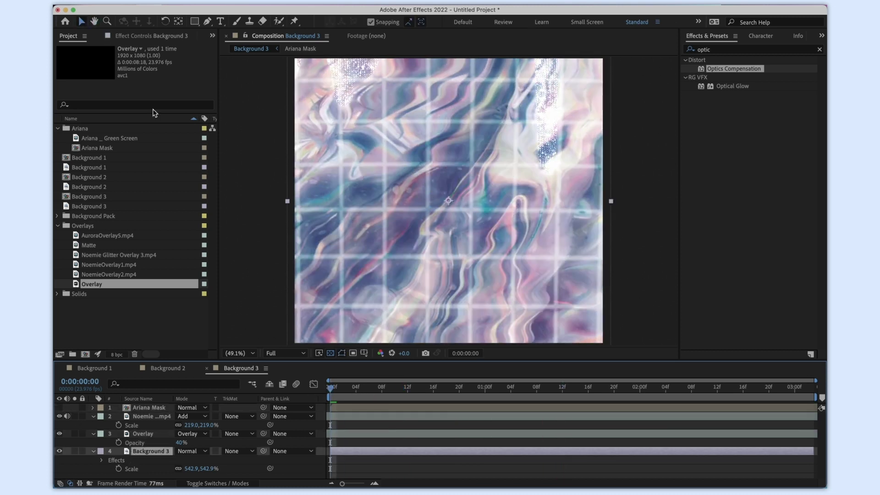
{"action": "left_click", "coordinate": [151, 37]}
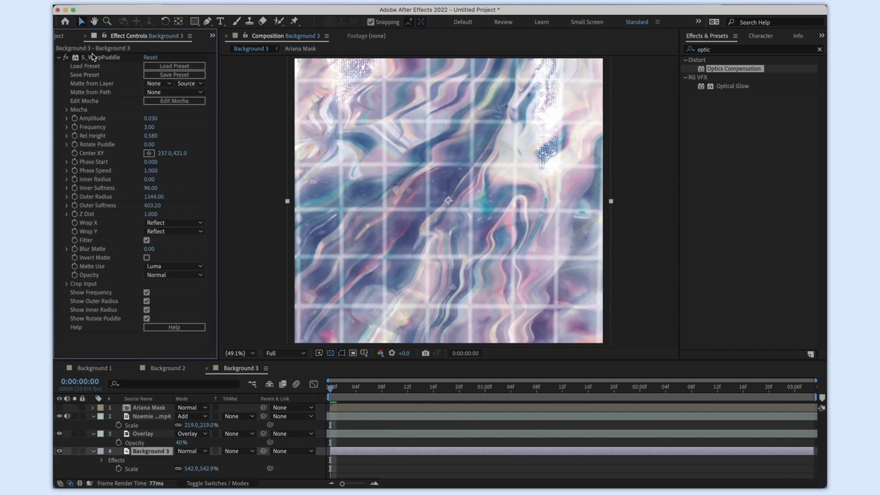
Inspect the grid and glitter layers, preview, then switch to Background 1
{"action": "left_click", "coordinate": [349, 436]}
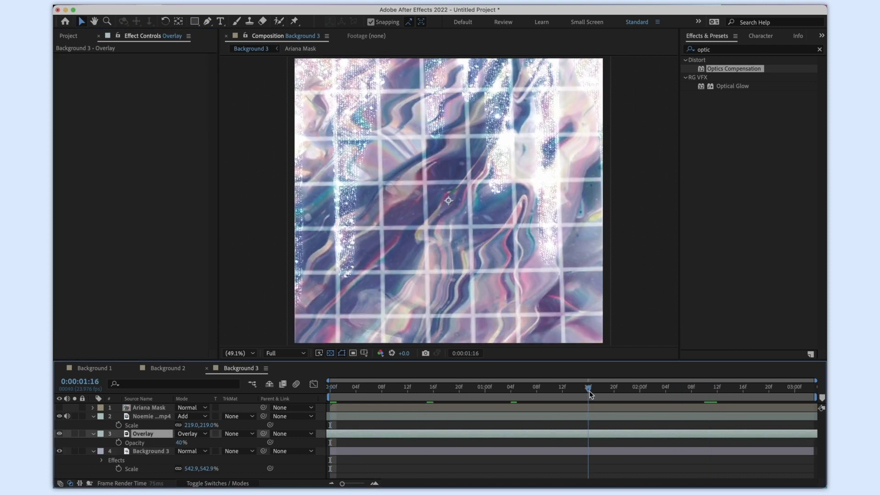
{"action": "left_click", "coordinate": [485, 416]}
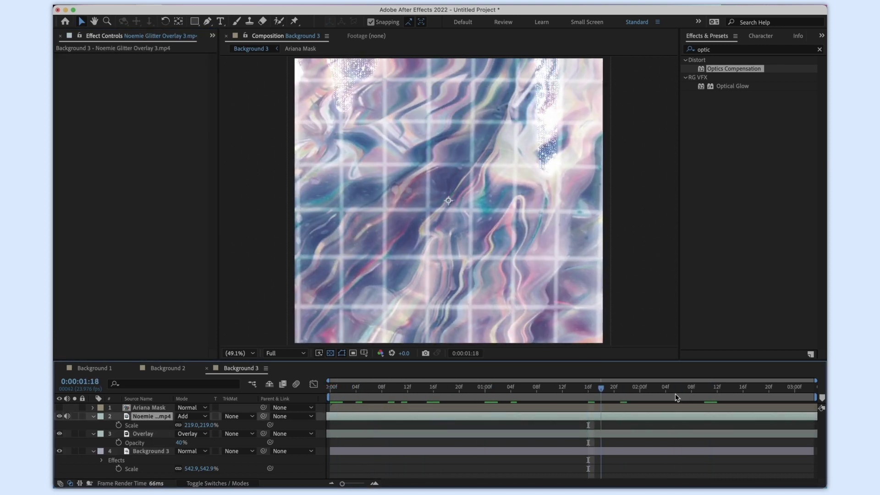
{"action": "left_click", "coordinate": [751, 386]}
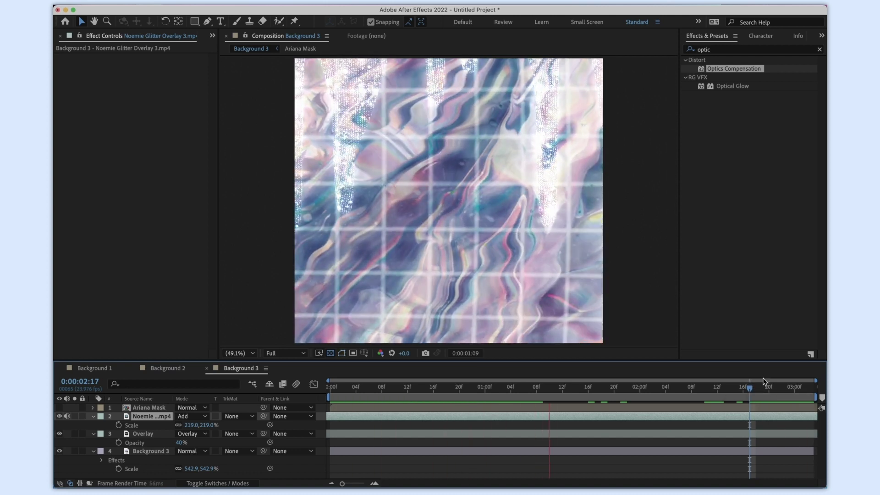
{"action": "key", "text": "space"}
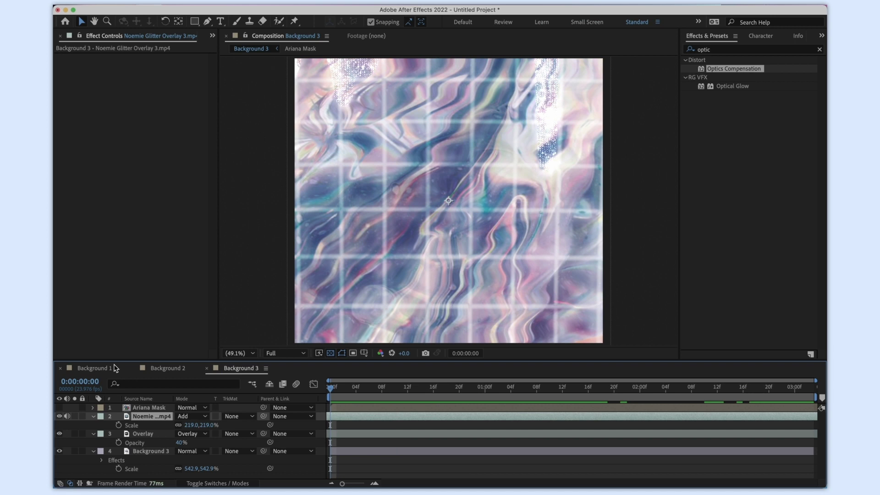
{"action": "left_click", "coordinate": [87, 367]}
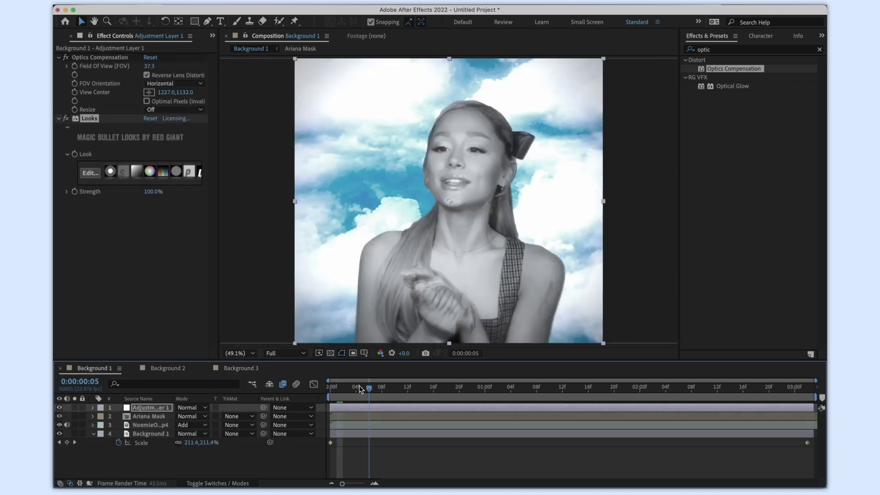
{"action": "key", "text": "space"}
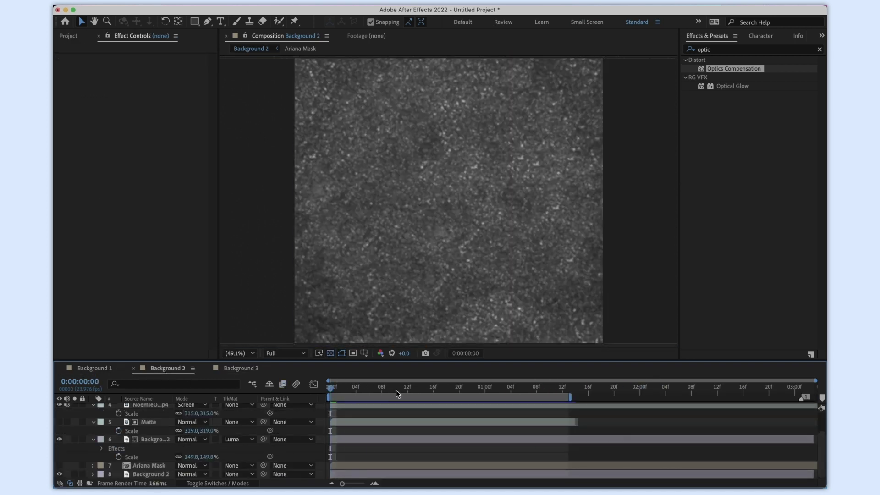
{"action": "left_click_drag", "start_coordinate": [395, 393], "coordinate": [456, 396]}
{"action": "left_click", "coordinate": [234, 369]}
{"action": "left_click_drag", "start_coordinate": [349, 393], "coordinate": [772, 407]}
{"action": "left_click", "coordinate": [94, 368]}
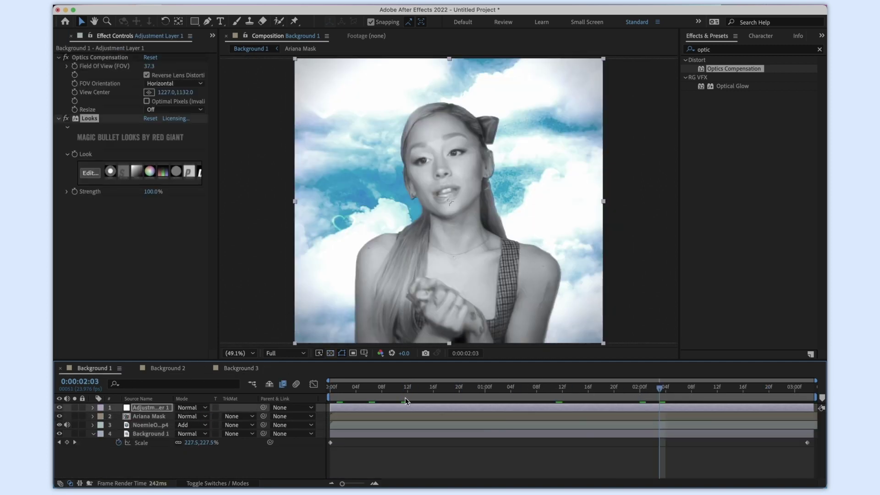
{"action": "left_click", "coordinate": [348, 394]}
{"action": "left_click_drag", "start_coordinate": [383, 397], "coordinate": [278, 402]}
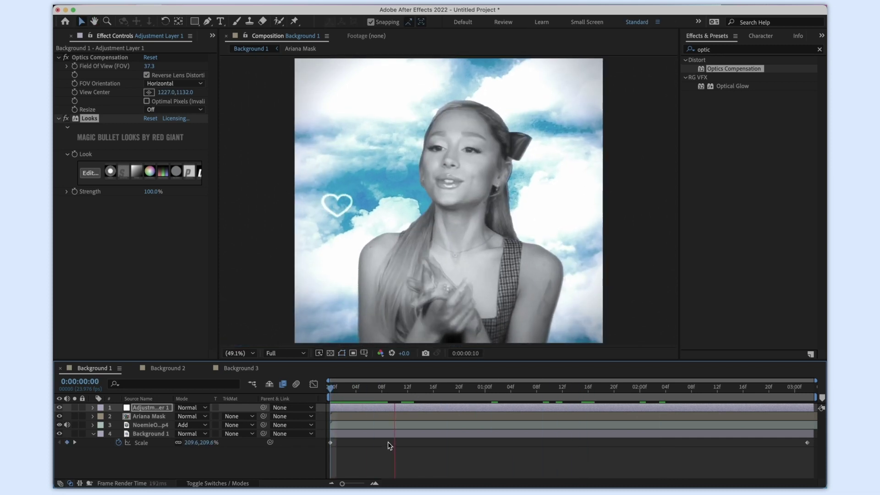